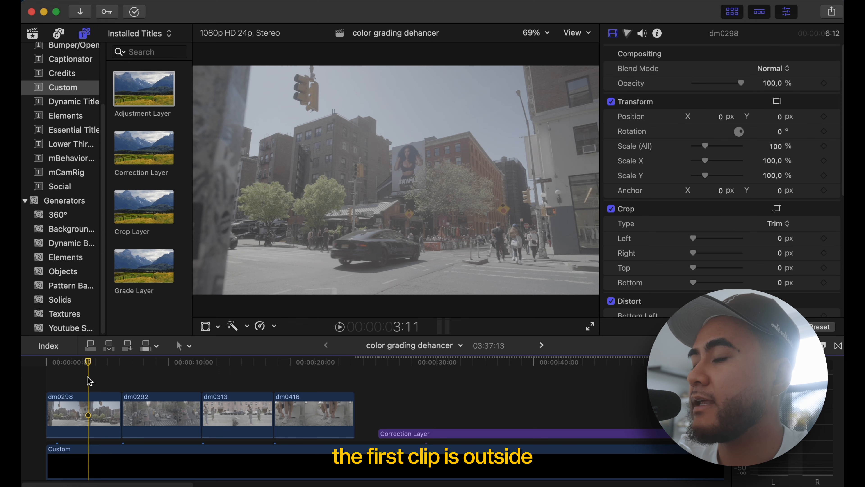
# - Preview clips dm0298, dm0292, dm0313 and dm0416 in the timeline to compare the ungraded footage
pyautogui.click(97, 382)
pyautogui.click(130, 383)
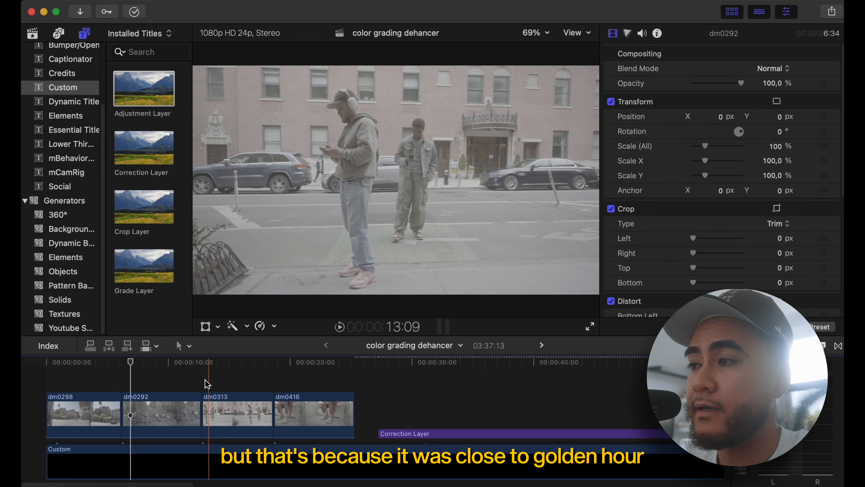
pyautogui.click(242, 383)
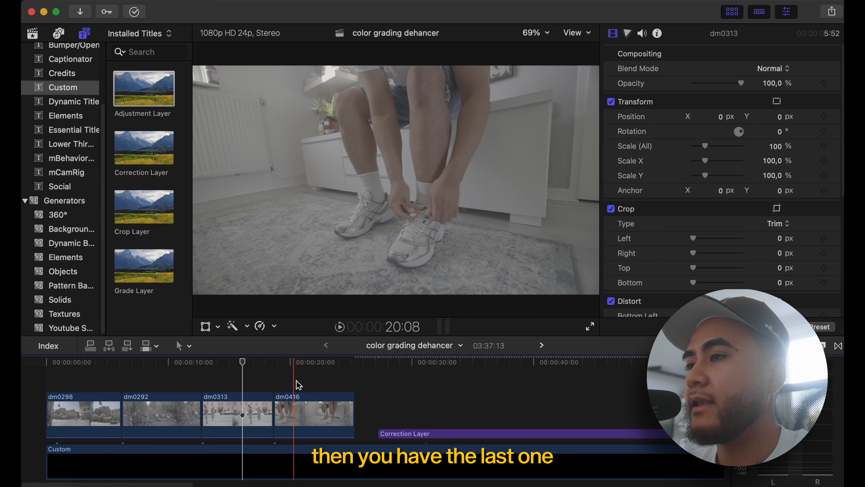
pyautogui.click(294, 384)
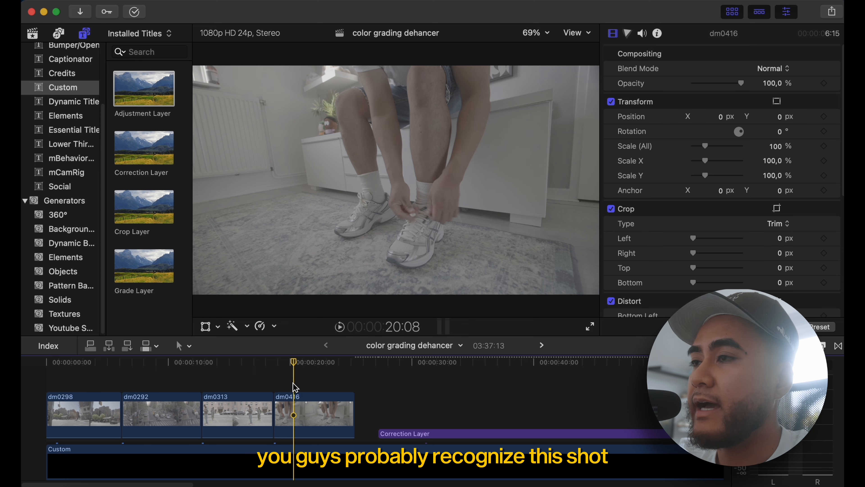
pyautogui.click(304, 384)
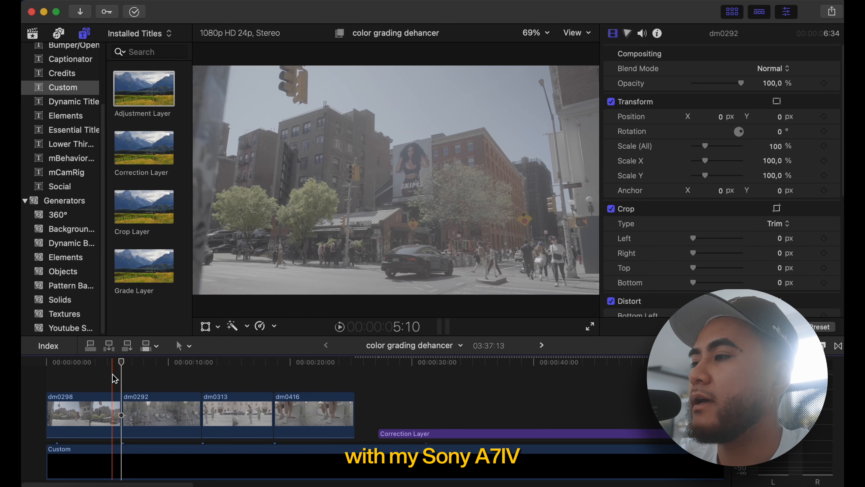
# - Add an Adjustment Layer above clip dm0298 and apply the Dehancer Pro film emulation effect to it
pyautogui.moveTo(152, 93); pyautogui.dragTo(82, 381)
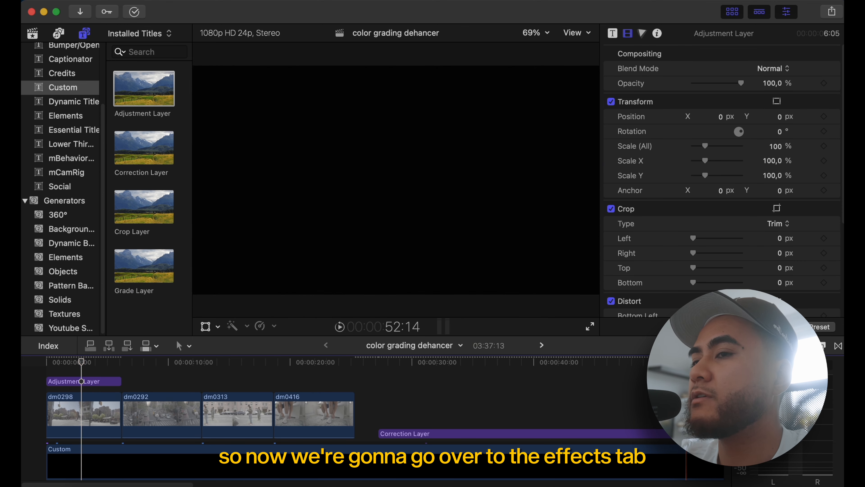
pyautogui.click(823, 345)
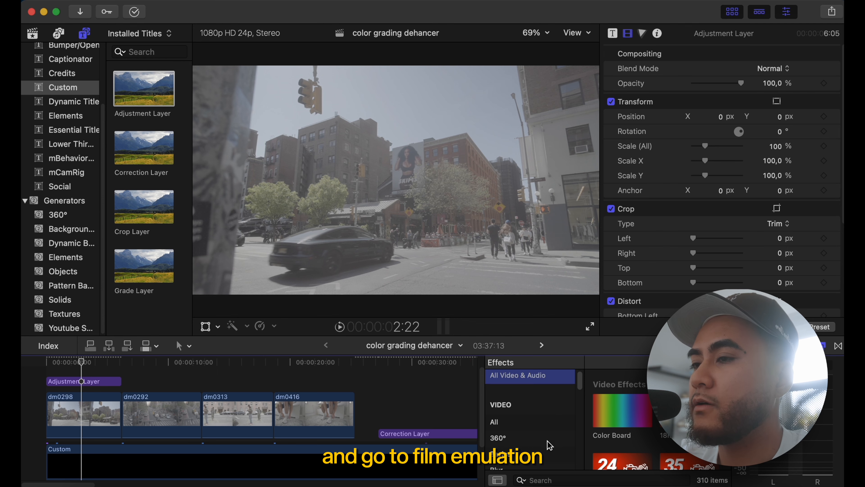
pyautogui.scroll(-3, 548, 443)
pyautogui.click(533, 414)
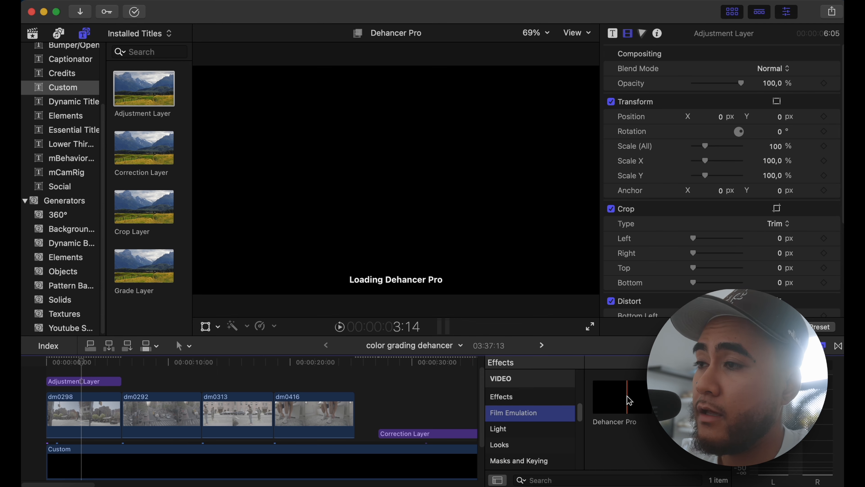
pyautogui.moveTo(627, 412); pyautogui.dragTo(109, 381)
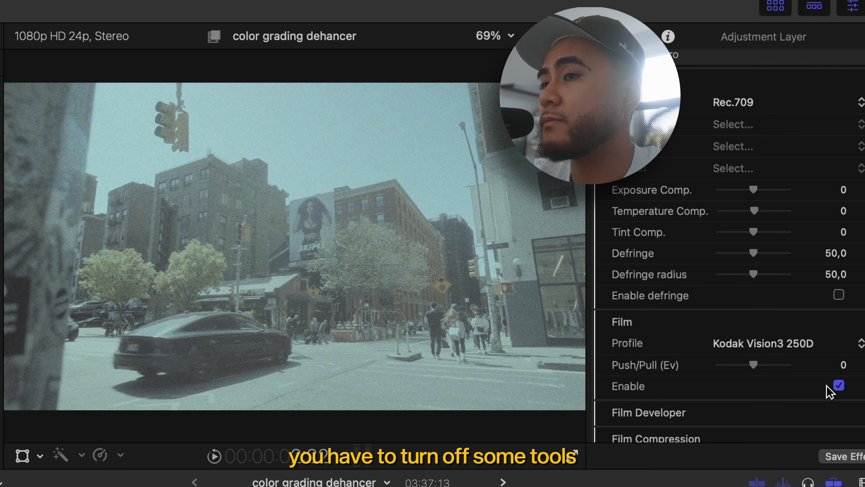
# - Disable the Film, Expand, Print and Film Grain sections of the Dehancer Pro effect
pyautogui.scroll(-2, 817, 389)
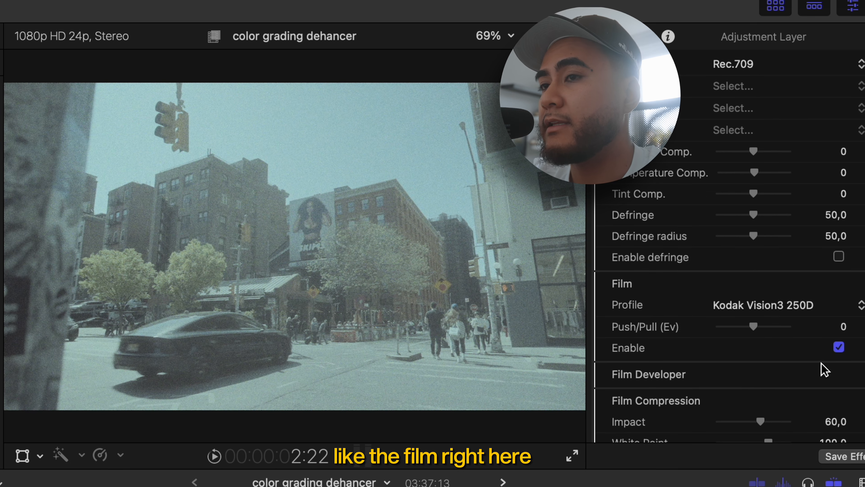
pyautogui.click(839, 347)
pyautogui.scroll(-10, 845, 358)
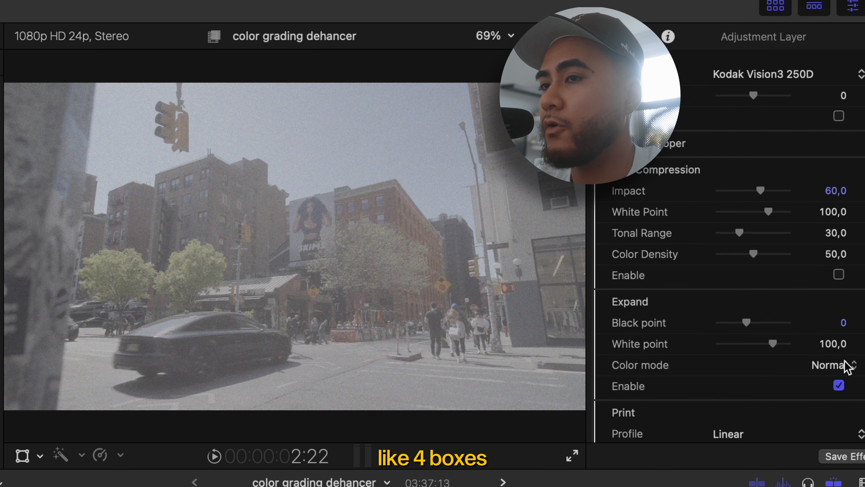
pyautogui.click(839, 386)
pyautogui.scroll(-6, 844, 386)
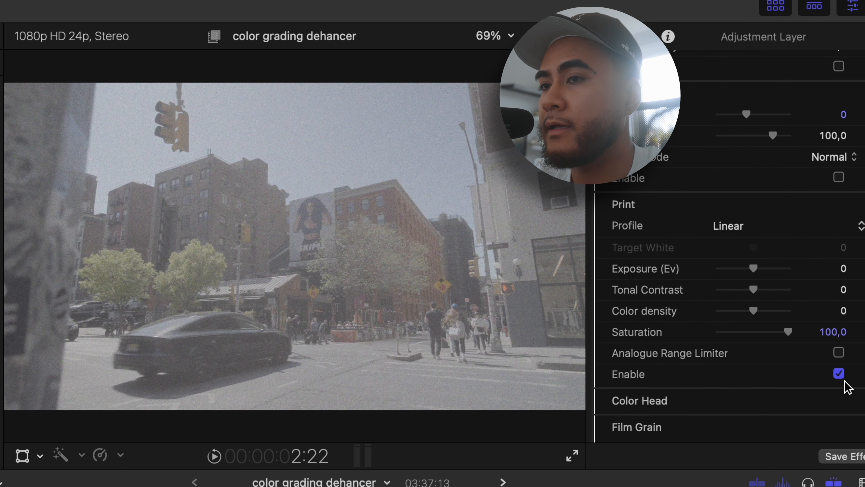
pyautogui.click(839, 374)
pyautogui.scroll(-12, 844, 375)
pyautogui.click(839, 408)
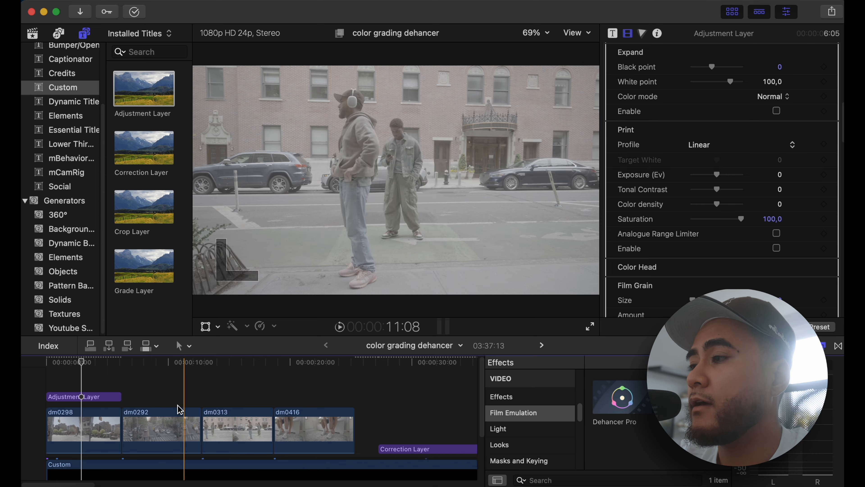
# - Set the Dehancer Pro input source on the adjustment layer to Choose Camera
pyautogui.scroll(10, 795, 160)
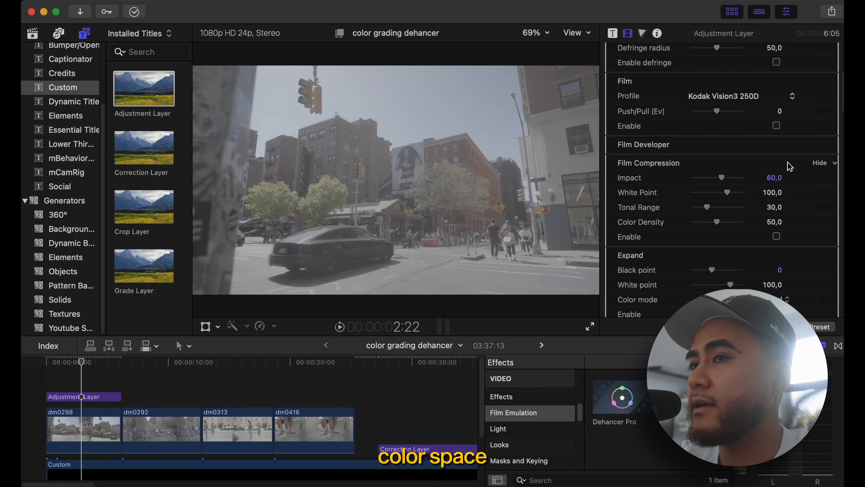
pyautogui.scroll(3, 795, 159)
pyautogui.click(91, 397)
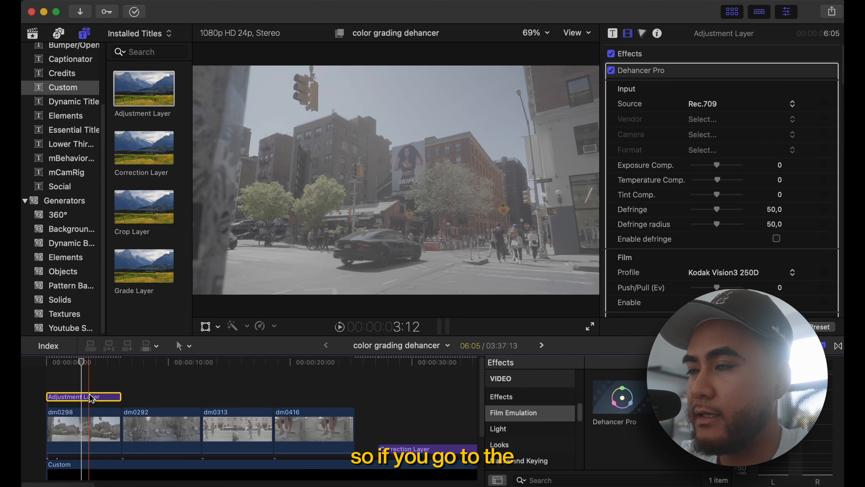
pyautogui.click(729, 76)
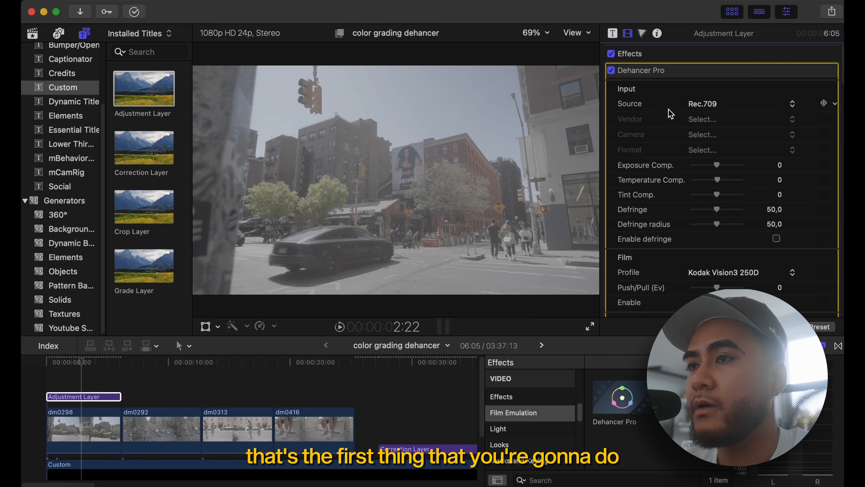
pyautogui.click(705, 103)
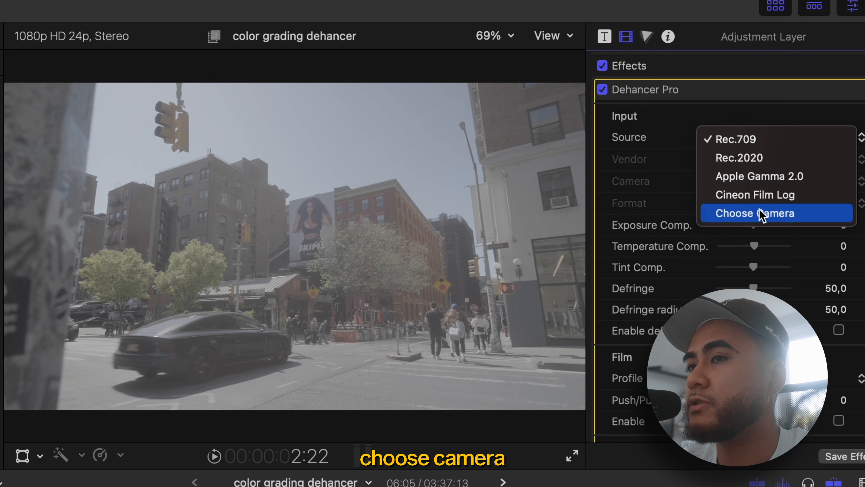
pyautogui.click(722, 155)
# - Set the input vendor to Sony, the camera to Alpha 7 IV and the format to S-Log3 S-Gamut3.Cine ISO 800
pyautogui.click(746, 160)
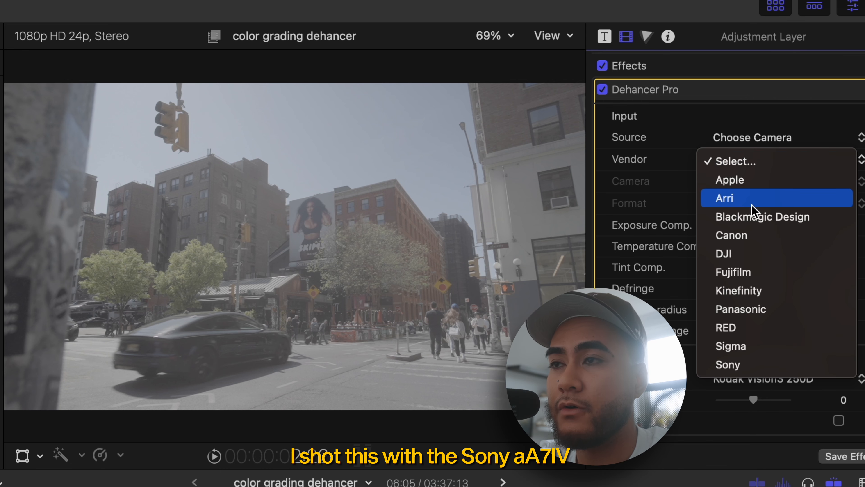
pyautogui.click(767, 362)
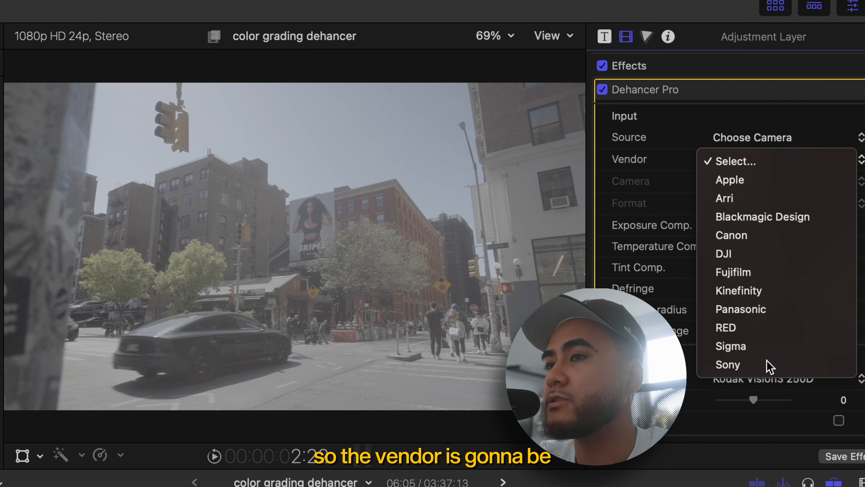
pyautogui.click(741, 181)
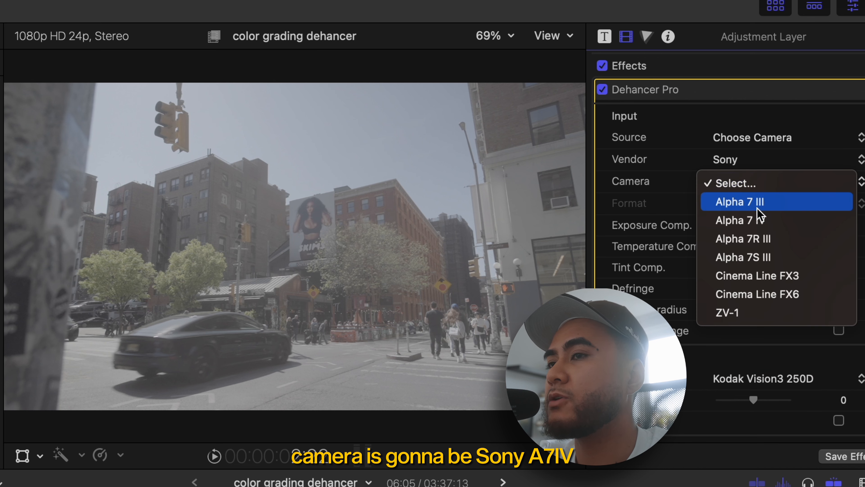
pyautogui.click(737, 216)
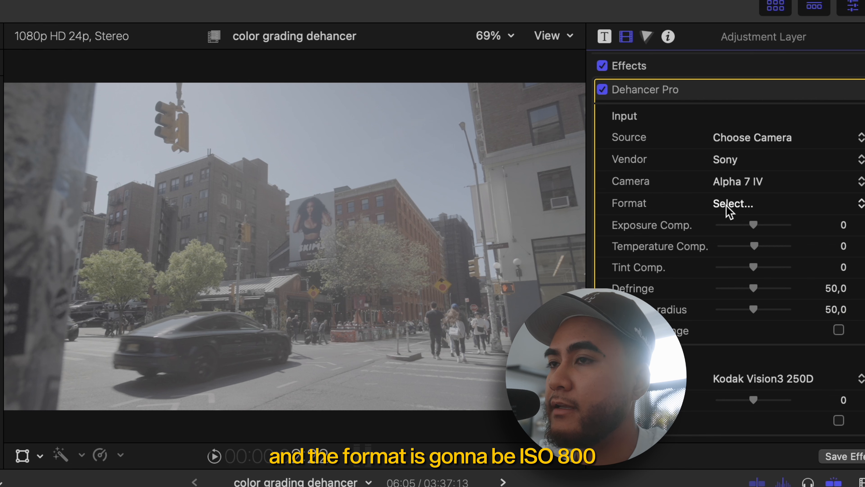
pyautogui.click(732, 210)
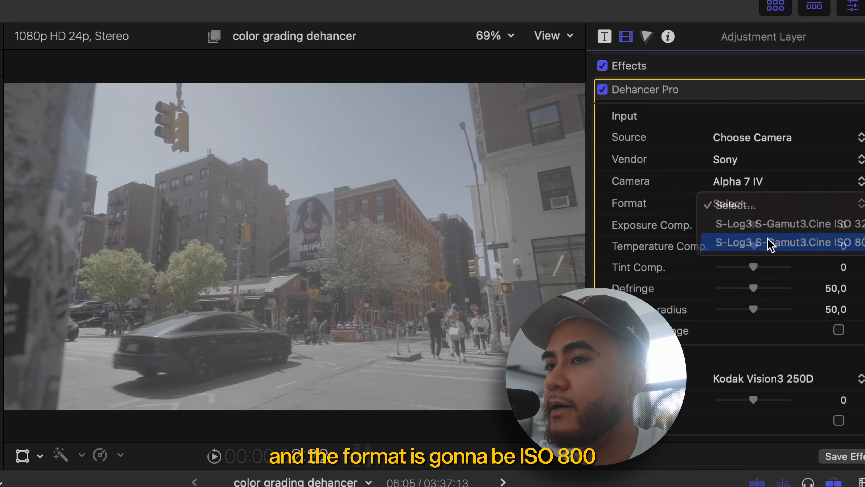
pyautogui.click(767, 243)
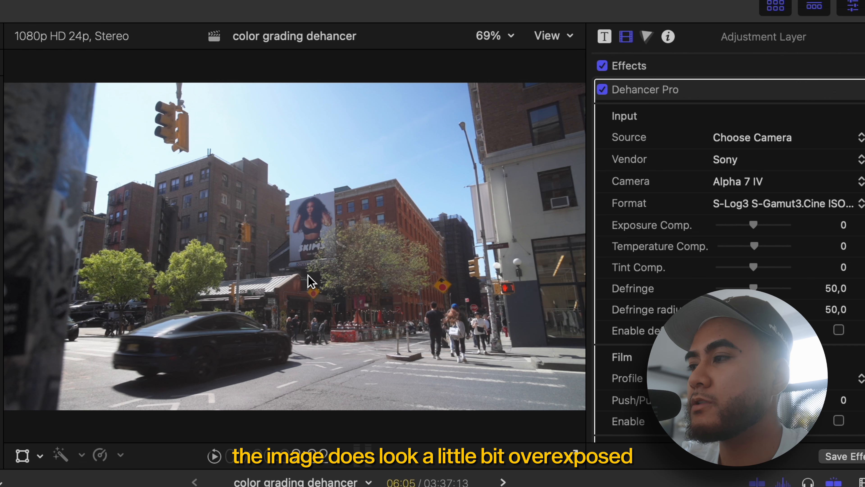
# - Lower the Dehancer Pro Exposure Comp. to -0,05
pyautogui.click(308, 485)
pyautogui.click(184, 476)
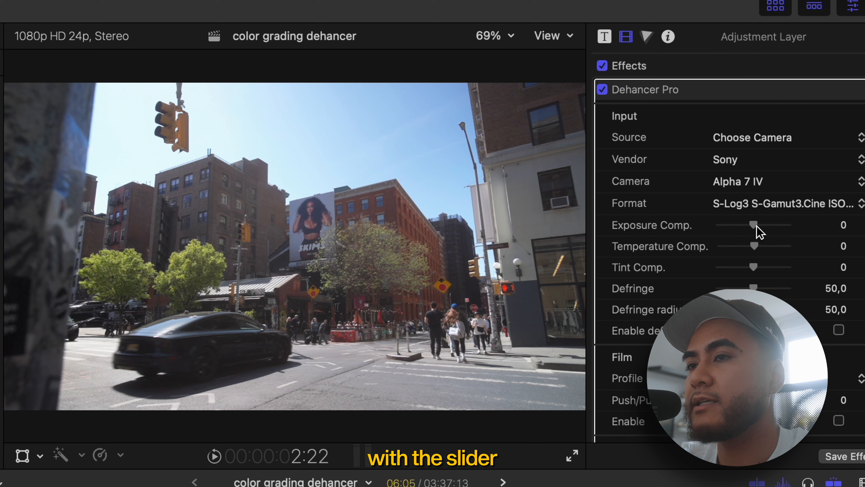
pyautogui.moveTo(756, 225); pyautogui.dragTo(756, 225)
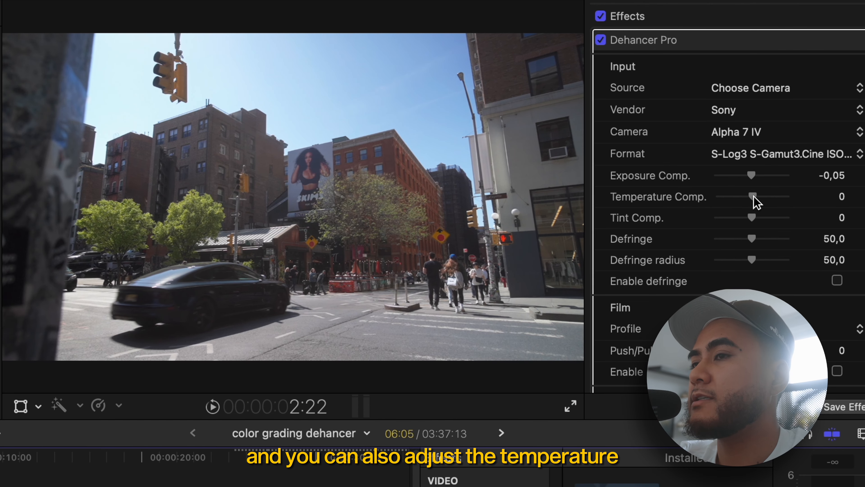
# - Try a slight change to Temperature Comp. and reset it to 0
pyautogui.moveTo(764, 197)
pyautogui.mouseDown()
pyautogui.moveTo(774, 197)
pyautogui.moveTo(758, 197)
pyautogui.mouseUp()
pyautogui.click(838, 199)
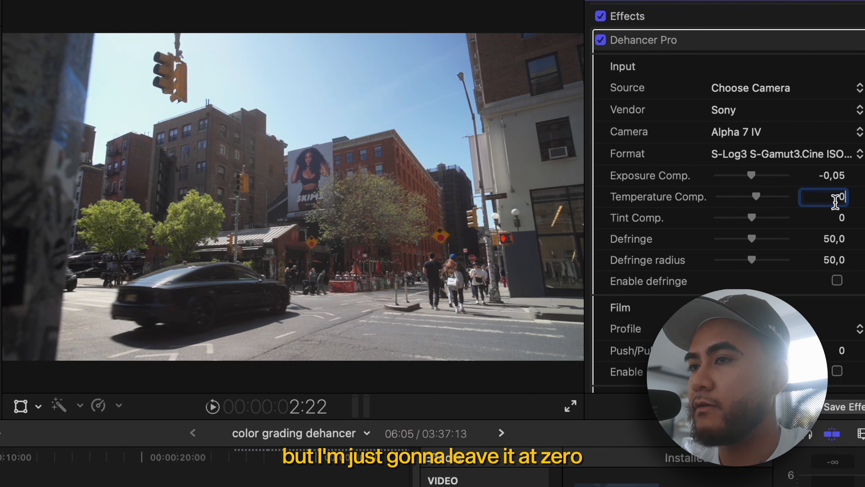
pyautogui.click(752, 216)
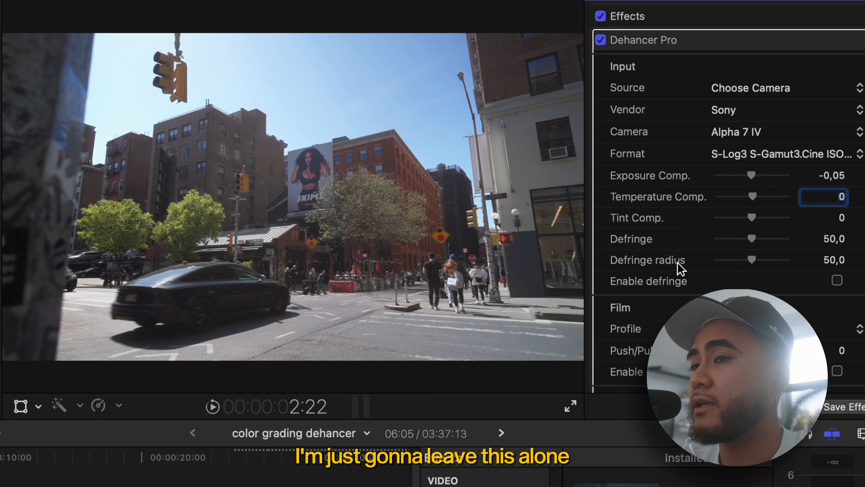
# - Choose Kodak Portra 400 as the Film profile and enable the Film section
pyautogui.scroll(-2, 709, 324)
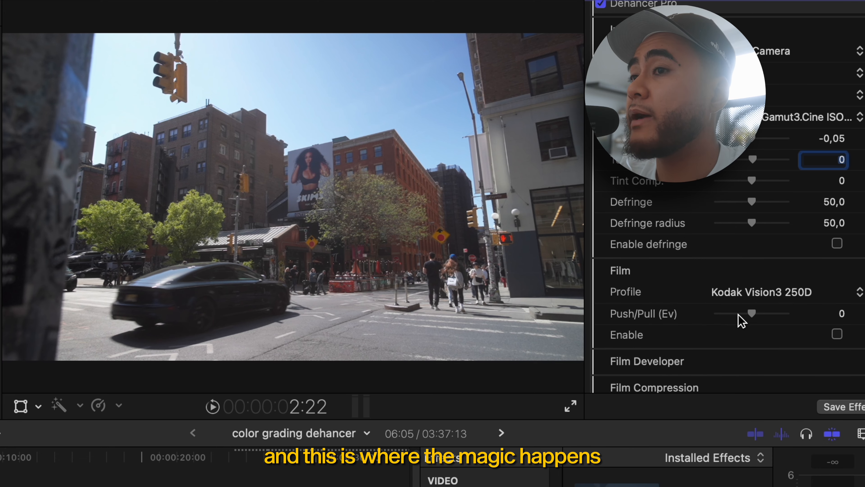
pyautogui.click(791, 297)
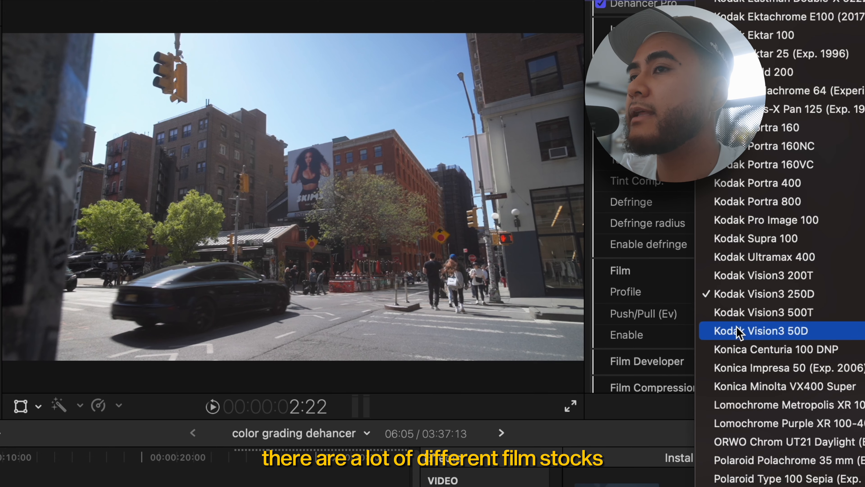
pyautogui.scroll(10, 746, 307)
pyautogui.scroll(3, 763, 286)
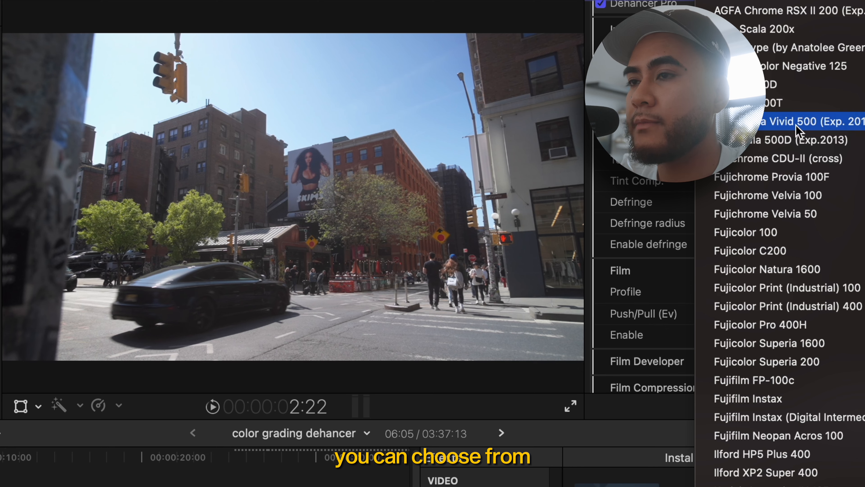
pyautogui.scroll(-10, 763, 115)
pyautogui.click(763, 306)
pyautogui.click(838, 334)
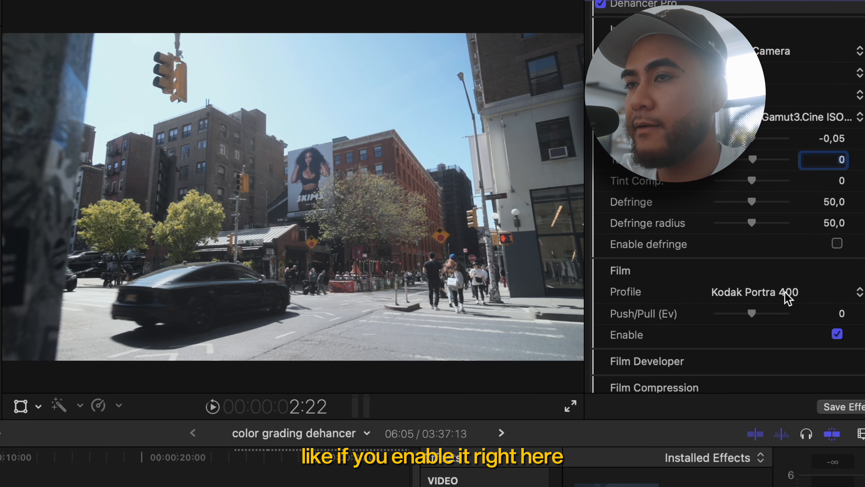
# - Try the Fujifilm Neopan Acros 100, Fujicolor C200 and CineStill 800T film profiles on the clip
pyautogui.click(786, 294)
pyautogui.scroll(5, 794, 205)
pyautogui.click(794, 201)
pyautogui.click(784, 292)
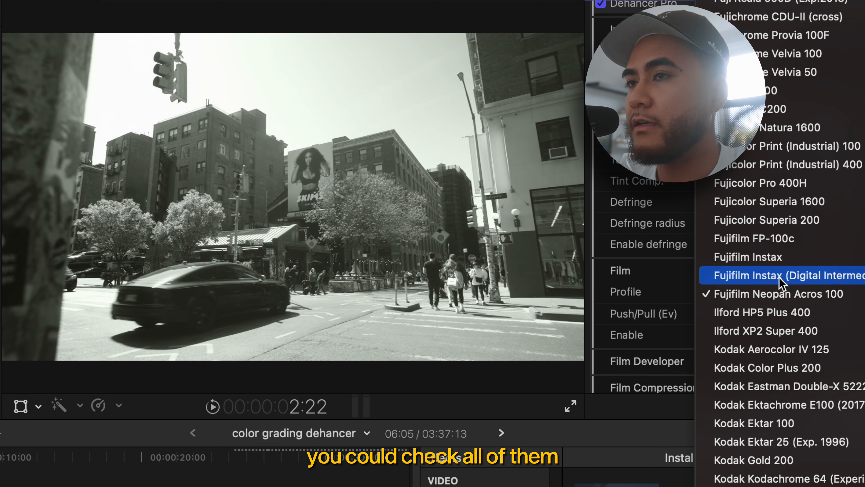
pyautogui.scroll(5, 781, 270)
pyautogui.click(766, 251)
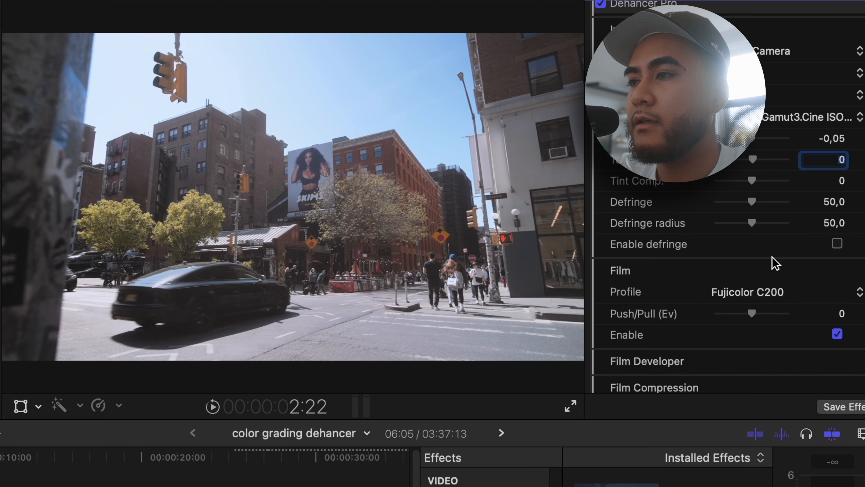
pyautogui.click(771, 294)
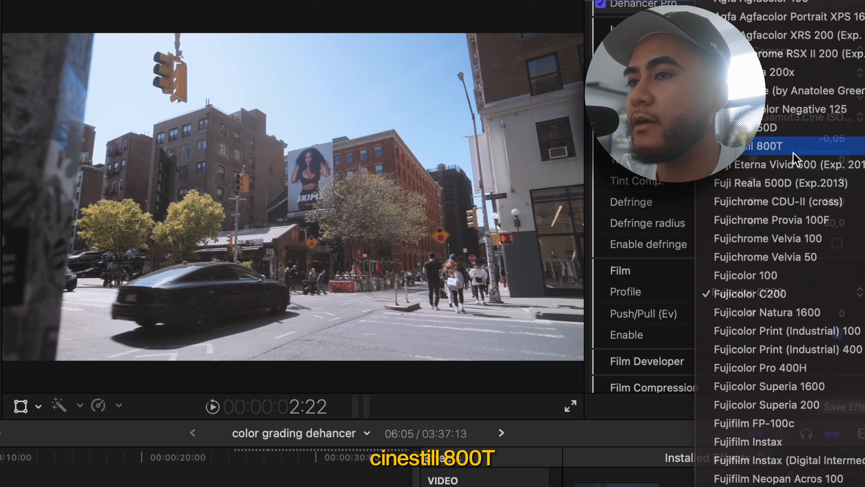
pyautogui.click(795, 146)
# - Set the Film profile to Kodak Supra 100
pyautogui.click(771, 291)
pyautogui.scroll(-5, 795, 313)
pyautogui.scroll(-5, 799, 344)
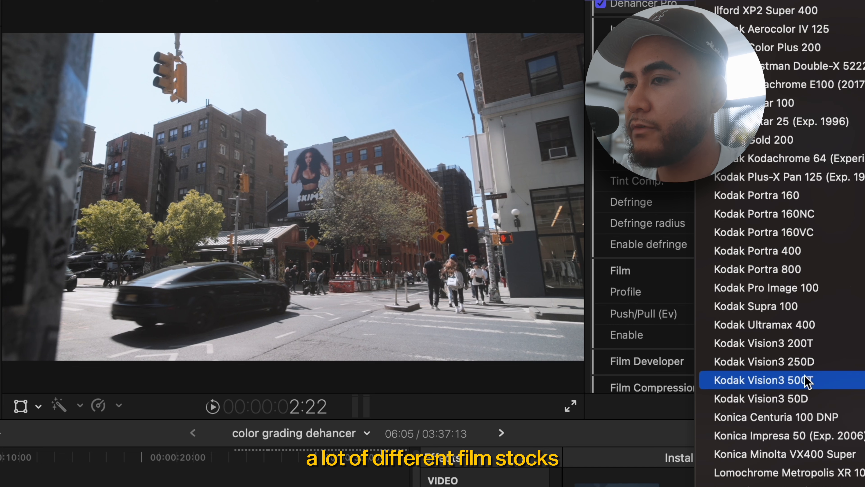
pyautogui.click(807, 306)
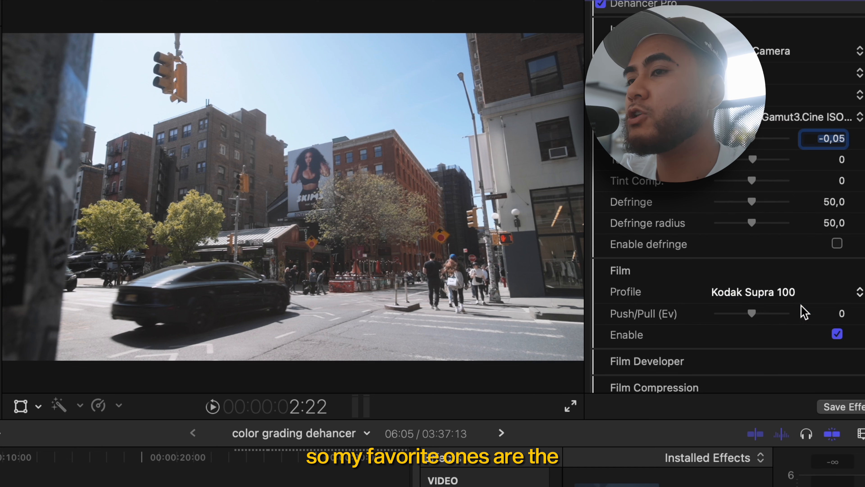
# - Try the Kodak Vision3 200T, 250D and 50D film profiles on the clip
pyautogui.click(787, 292)
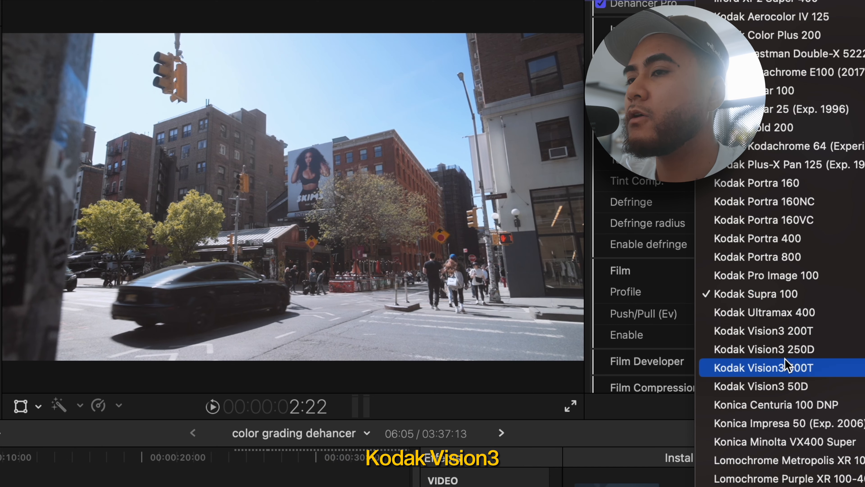
pyautogui.click(789, 334)
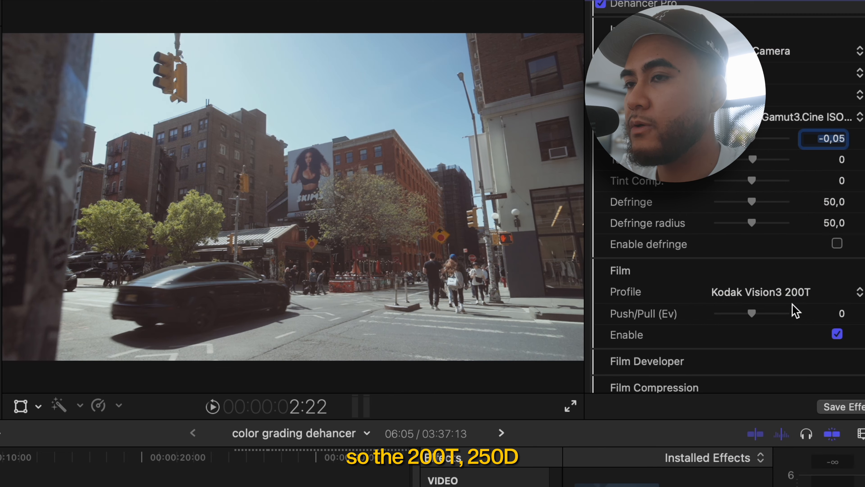
pyautogui.click(797, 296)
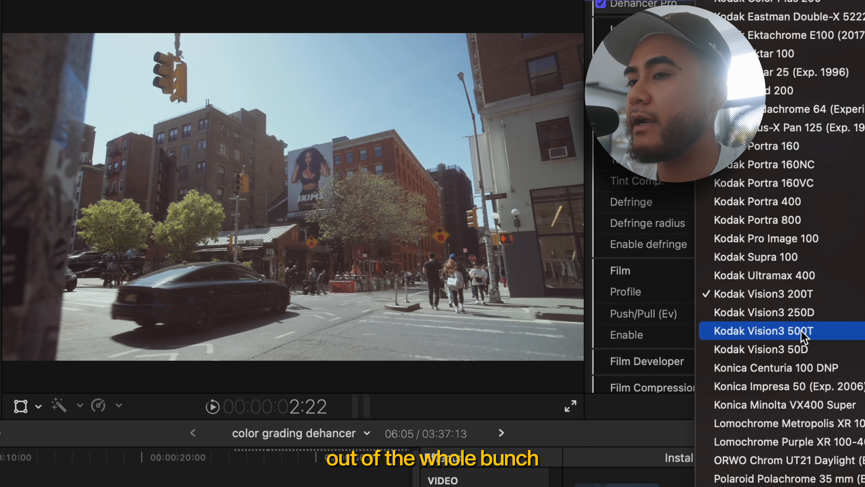
pyautogui.click(782, 295)
pyautogui.click(781, 300)
pyautogui.click(782, 313)
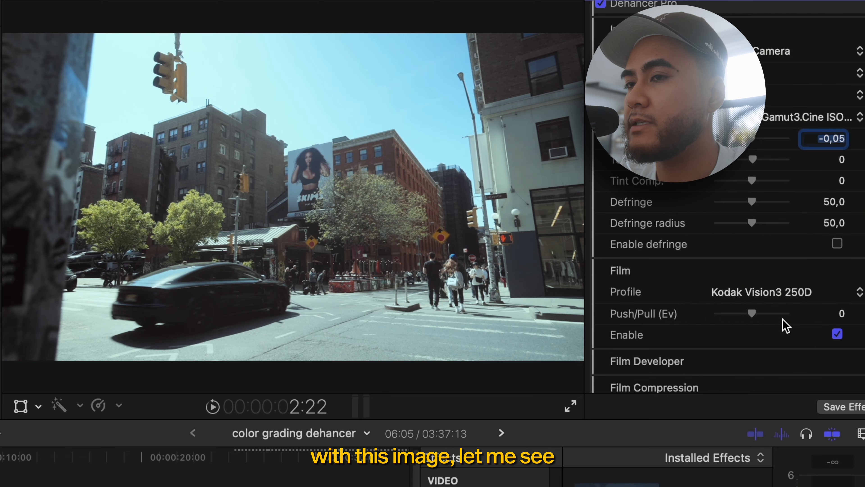
pyautogui.click(782, 294)
pyautogui.click(784, 324)
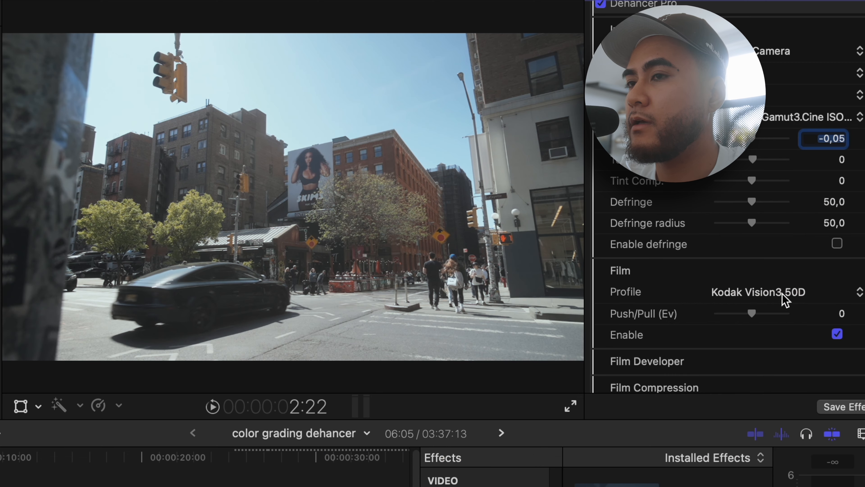
# - Set the Film profile to Kodak Vision3 500T and push it to 2.0 Ev
pyautogui.click(782, 293)
pyautogui.click(785, 282)
pyautogui.click(782, 295)
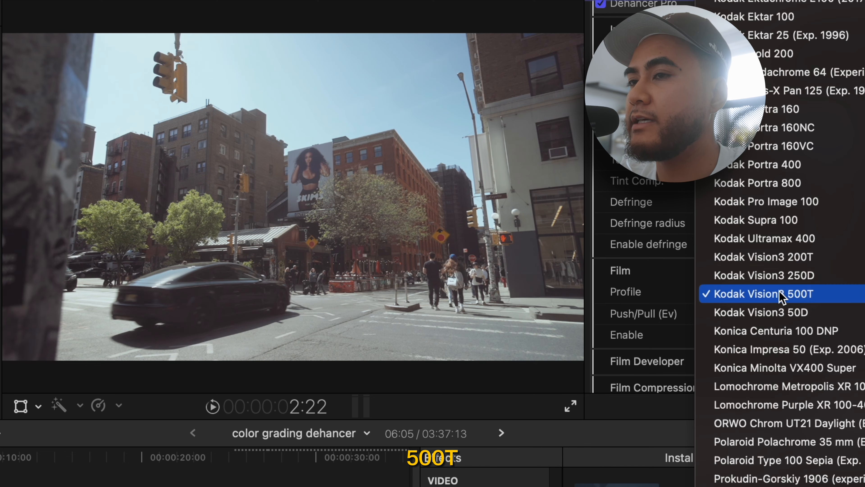
pyautogui.click(780, 293)
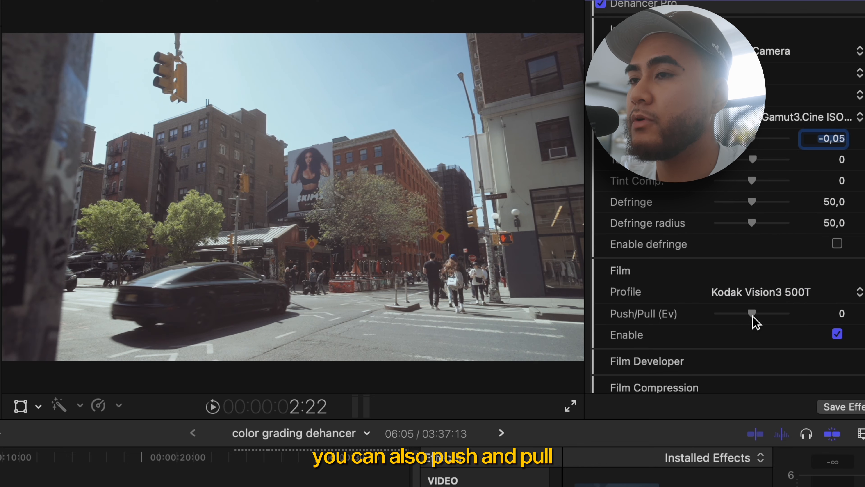
pyautogui.moveTo(752, 317); pyautogui.dragTo(792, 314)
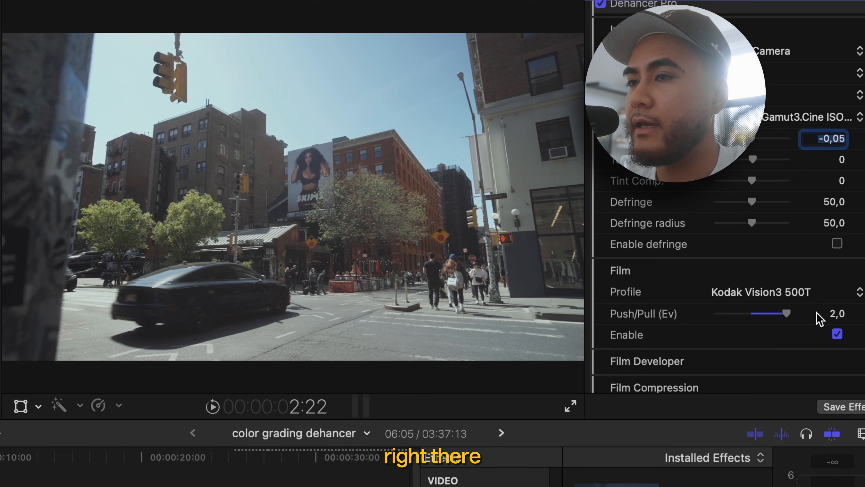
# - Enable the Film Developer section and raise its Color Boost to 52
pyautogui.scroll(-5, 821, 319)
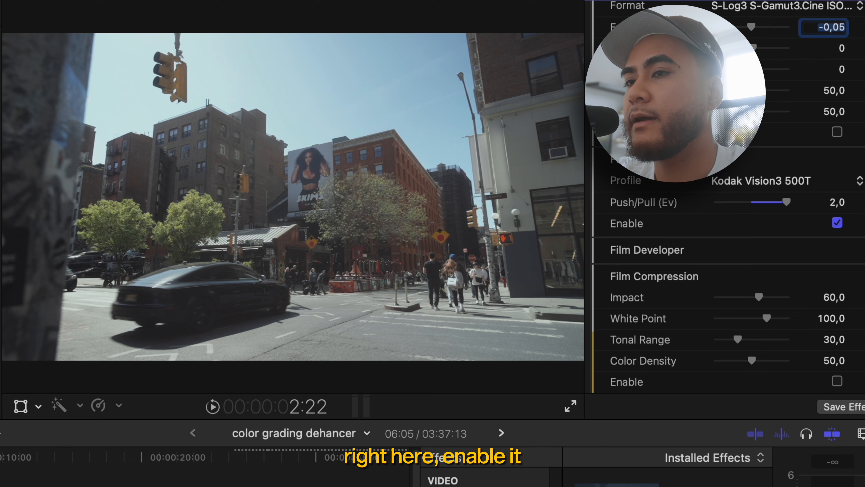
pyautogui.click(821, 255)
pyautogui.scroll(-1, 852, 307)
pyautogui.click(838, 328)
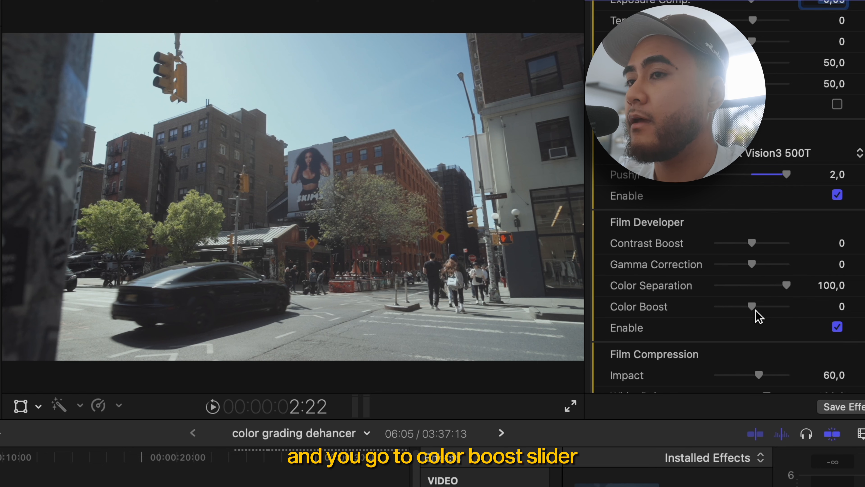
pyautogui.moveTo(765, 308)
pyautogui.mouseDown()
pyautogui.moveTo(790, 310)
pyautogui.moveTo(776, 315)
pyautogui.mouseUp()
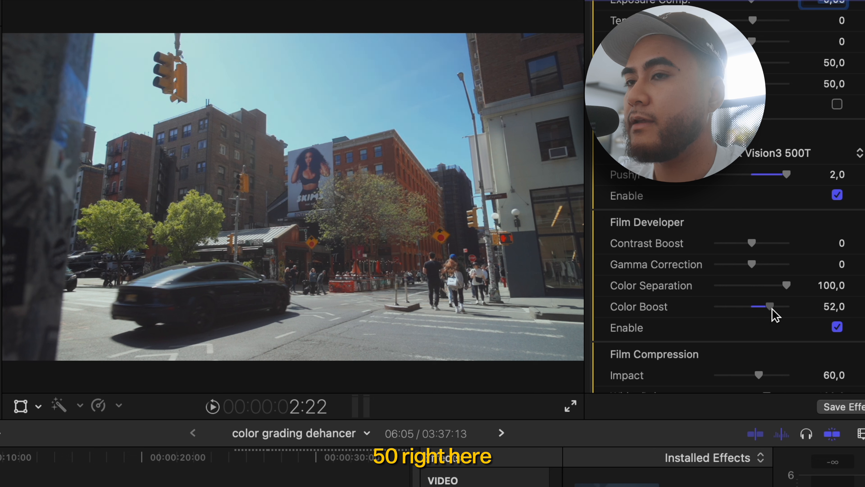
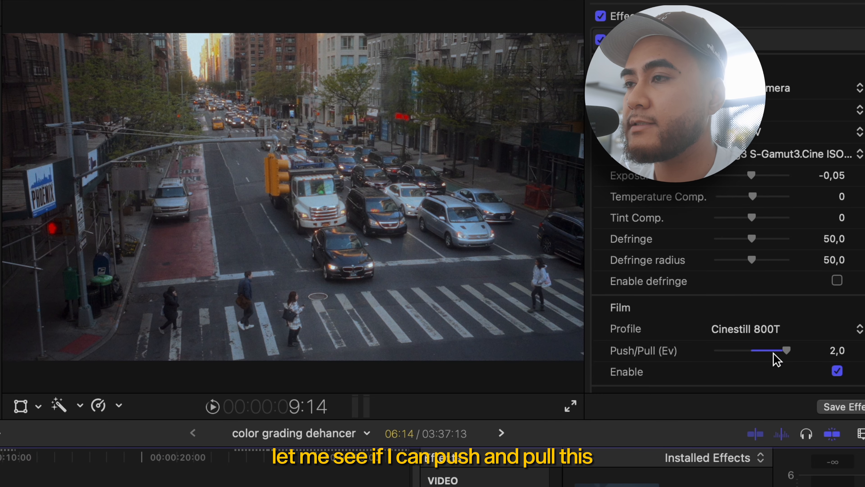
# - Keep Push/Pull at 2.0 Ev on the traffic clip's adjustment layer and set its Exposure Comp. to 0
pyautogui.moveTo(786, 351)
pyautogui.mouseDown()
pyautogui.moveTo(711, 354)
pyautogui.moveTo(800, 359)
pyautogui.mouseUp()
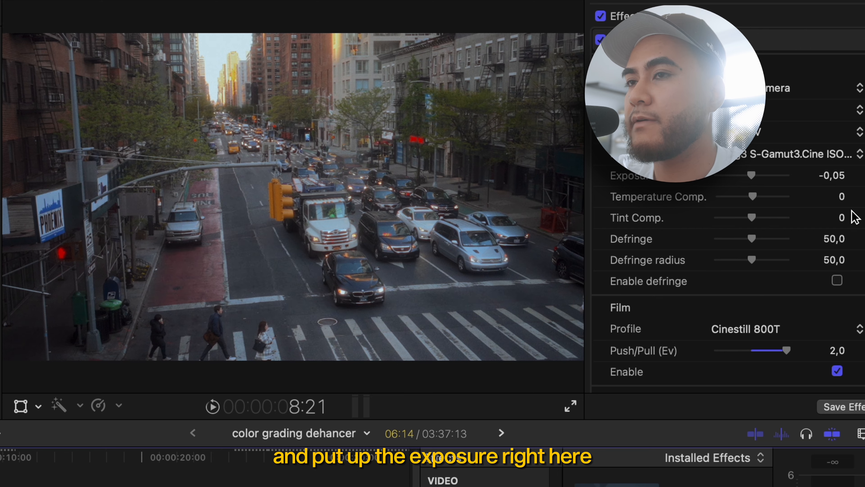
pyautogui.click(836, 177)
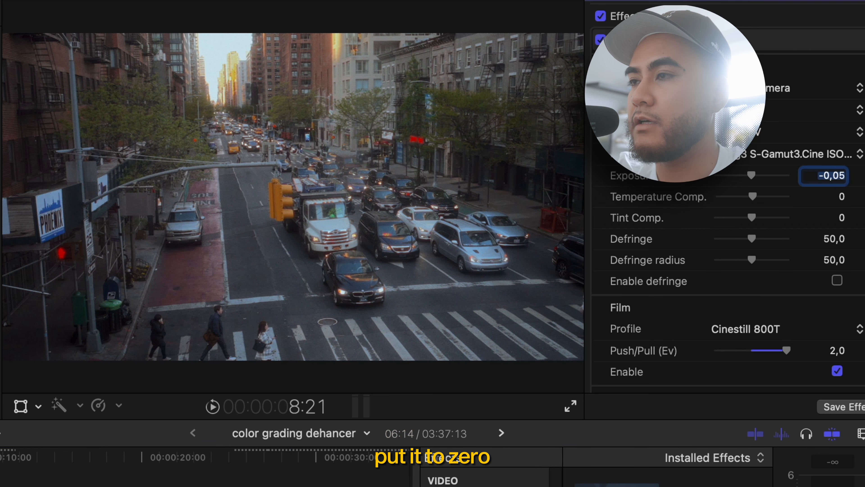
pyautogui.press('Return')
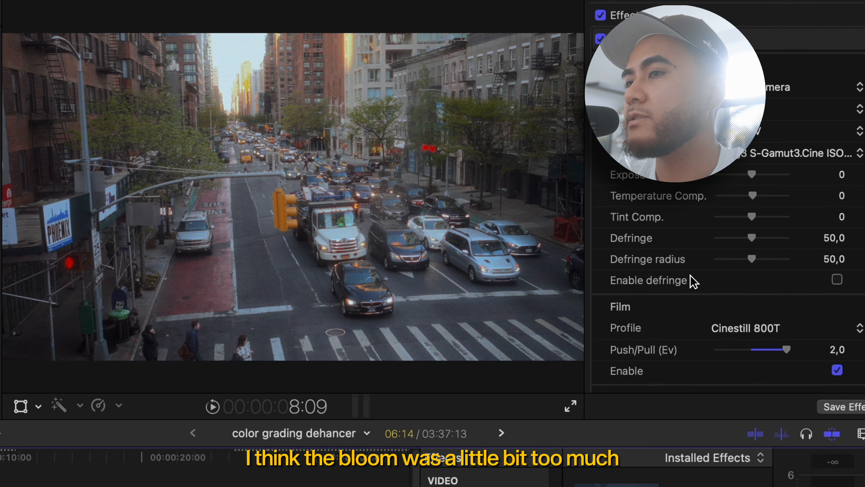
# - Lower the Bloom Amplify value to 10 on the traffic clip's adjustment layer
pyautogui.scroll(-20, 689, 280)
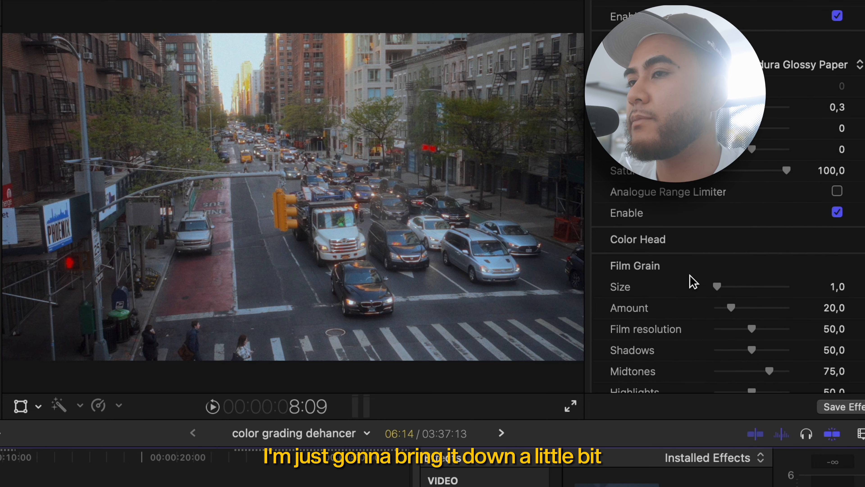
pyautogui.scroll(-20, 688, 277)
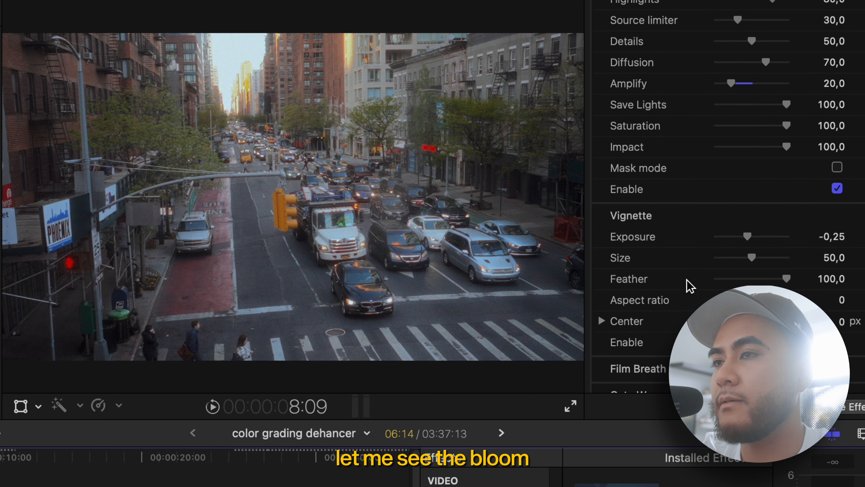
pyautogui.scroll(1, 686, 280)
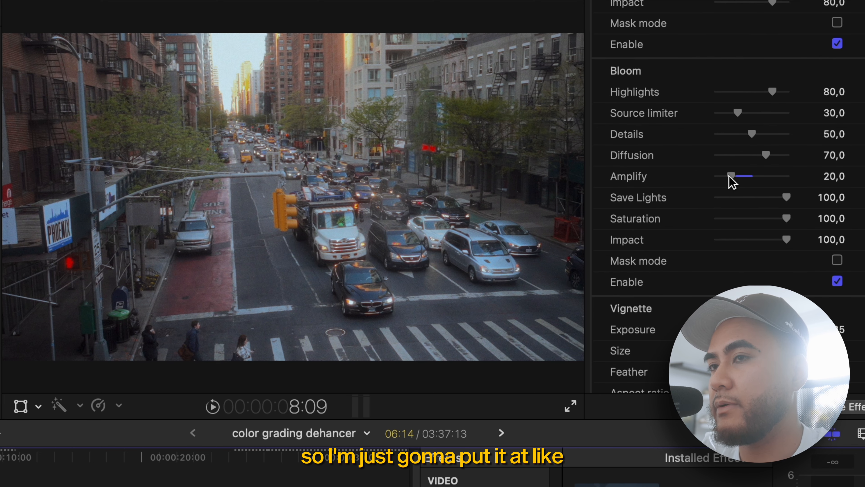
pyautogui.moveTo(727, 174); pyautogui.dragTo(722, 173)
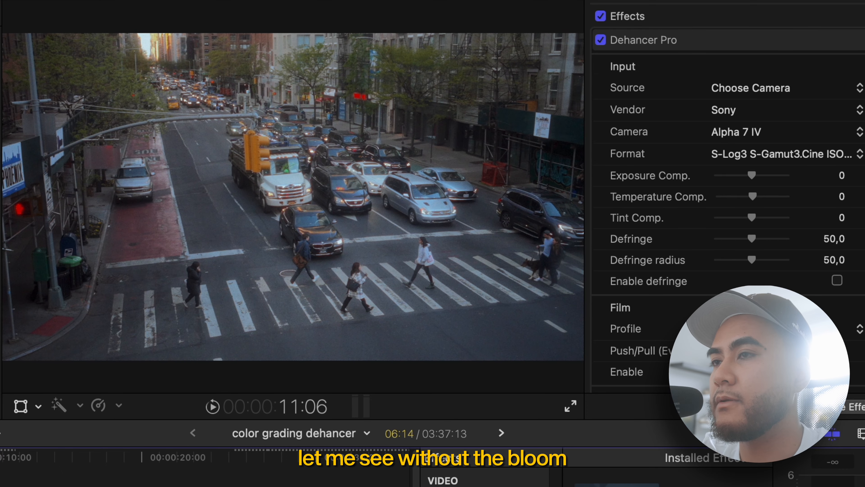
# - Switch Bloom off and back on to compare the traffic clip with and without it
pyautogui.scroll(-10, 820, 289)
pyautogui.scroll(-10, 819, 289)
pyautogui.scroll(7, 817, 290)
pyautogui.scroll(-11, 816, 291)
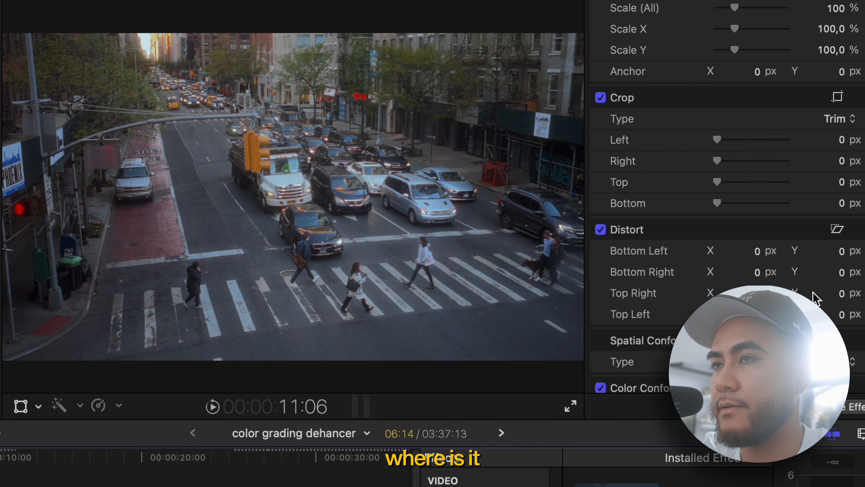
pyautogui.scroll(10, 814, 295)
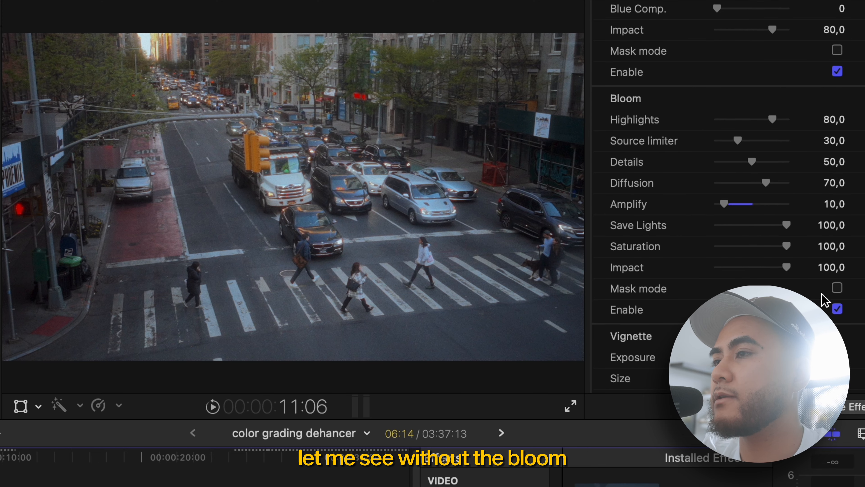
pyautogui.click(837, 309)
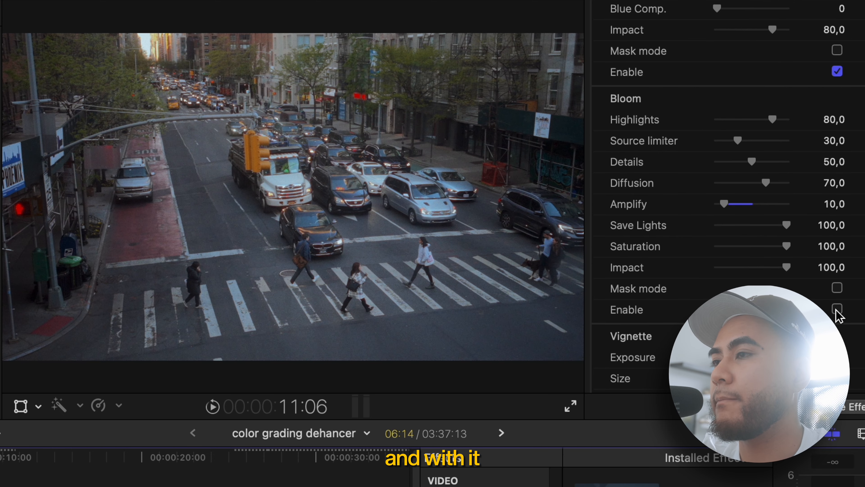
pyautogui.click(838, 309)
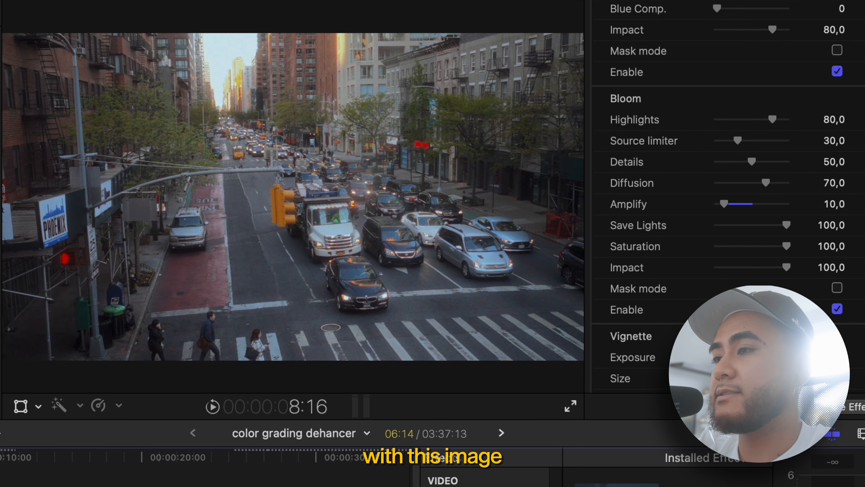
# - Copy the adjustment layer from above clip dm0292 to above clip dm0313 and trim it to that clip's length
pyautogui.press('super+shift+a')
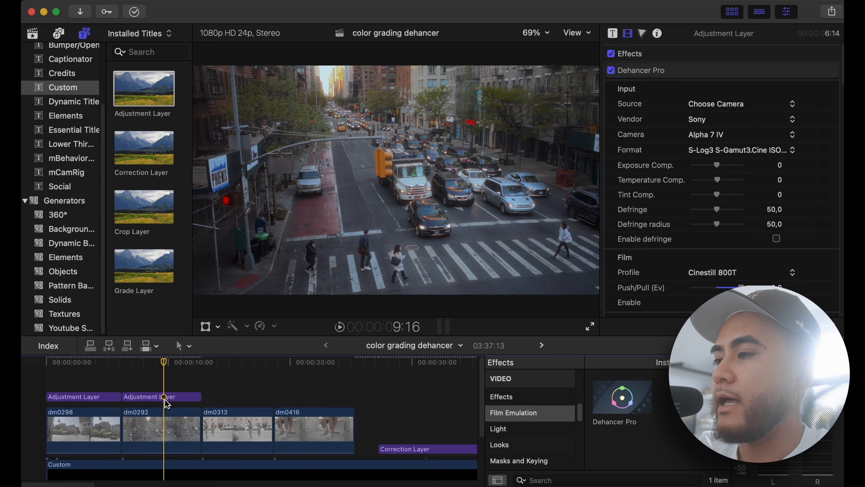
pyautogui.click(167, 397)
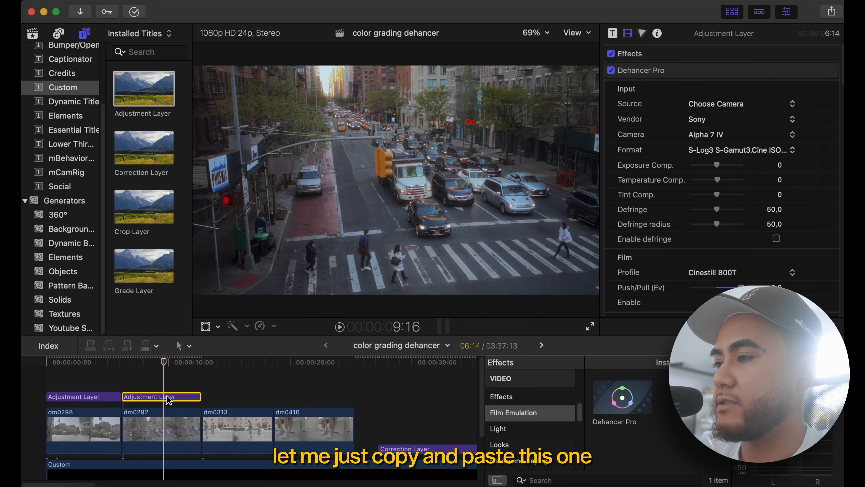
pyautogui.moveTo(167, 398); pyautogui.dragTo(252, 393)
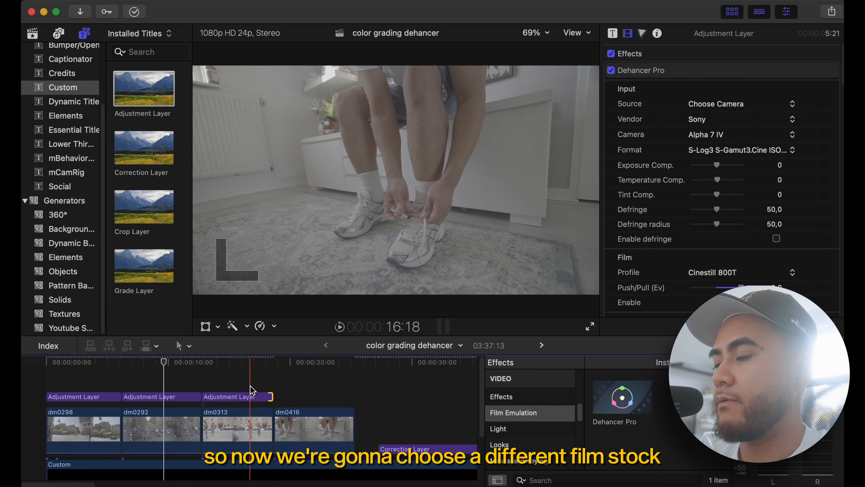
pyautogui.click(236, 385)
pyautogui.click(245, 394)
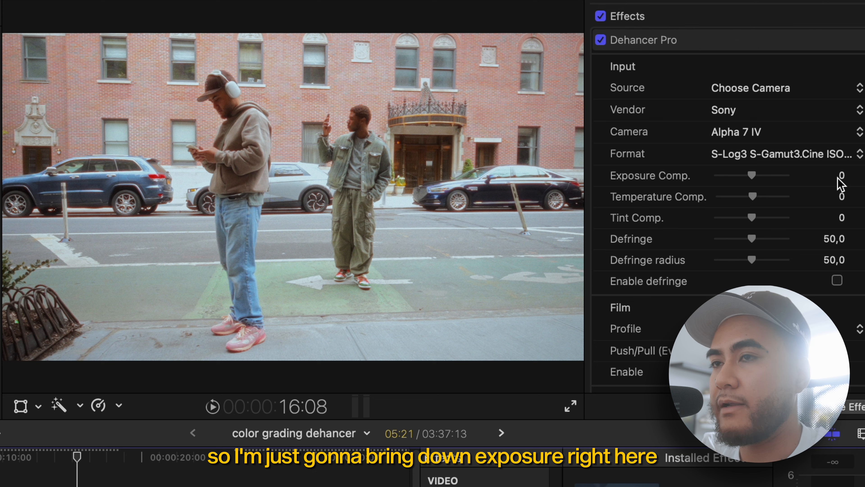
# - Set Exposure Comp. to -0,05 on the adjustment layer above clip dm0313
pyautogui.click(840, 177)
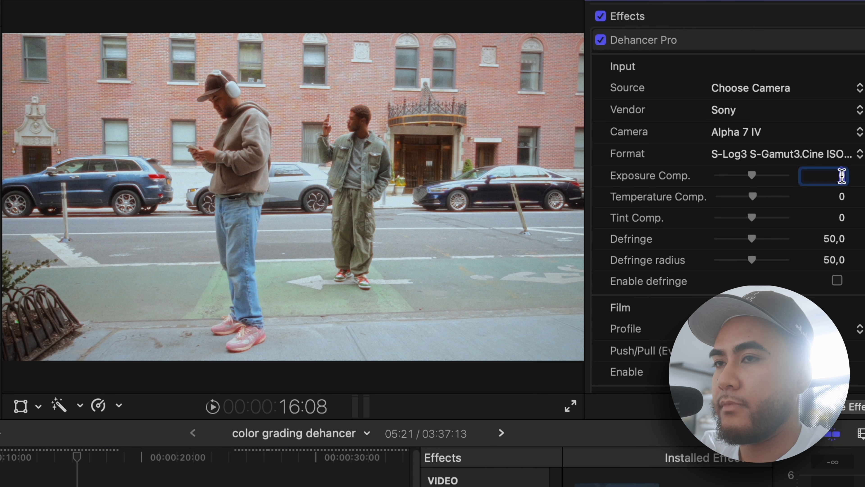
pyautogui.write('-0,')
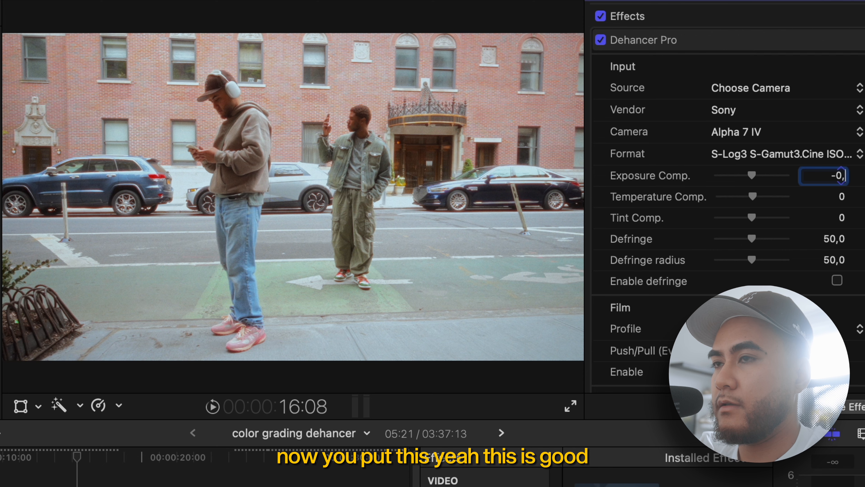
pyautogui.write('05')
pyautogui.press('Return')
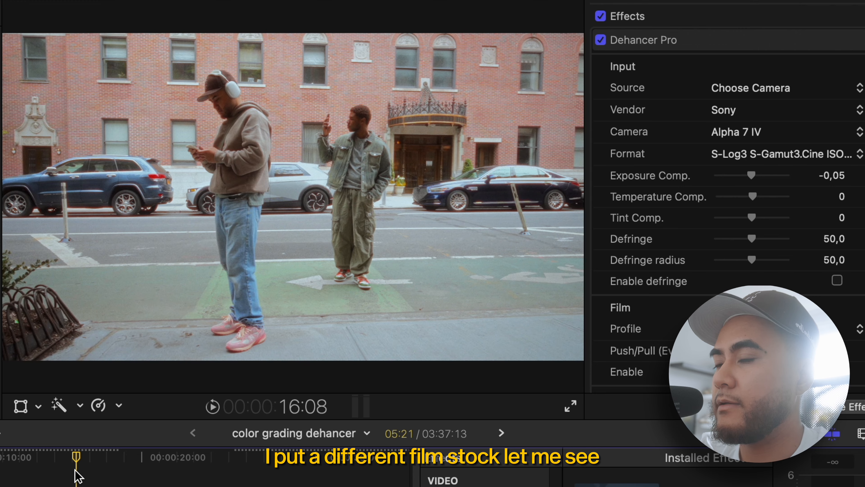
# - Try the Agfacolor Portrait XPS, Fujichrome Provia 100F and Kodak Aerocolor IV 125 film profiles on the adjustment layer above clip dm0313
pyautogui.click(75, 478)
pyautogui.click(76, 484)
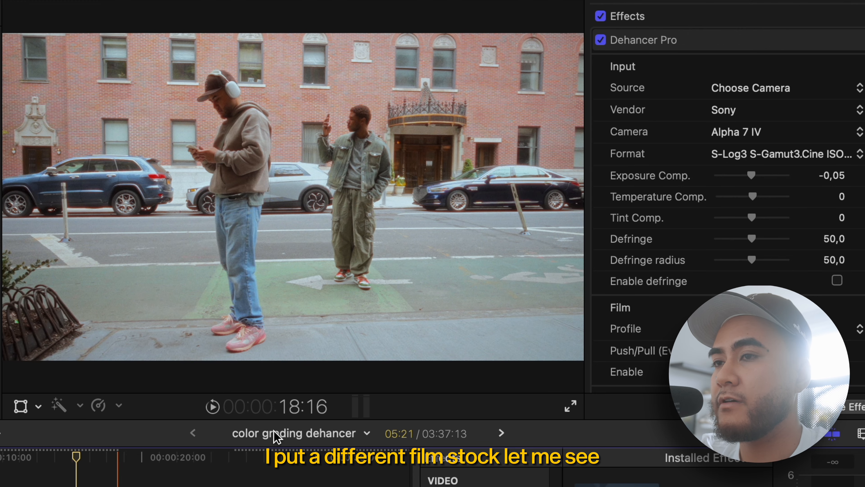
pyautogui.click(757, 329)
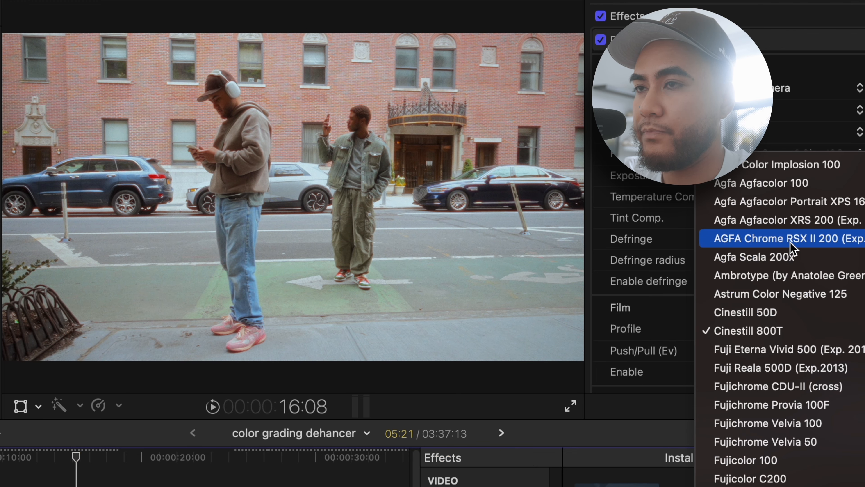
pyautogui.click(791, 201)
pyautogui.click(790, 332)
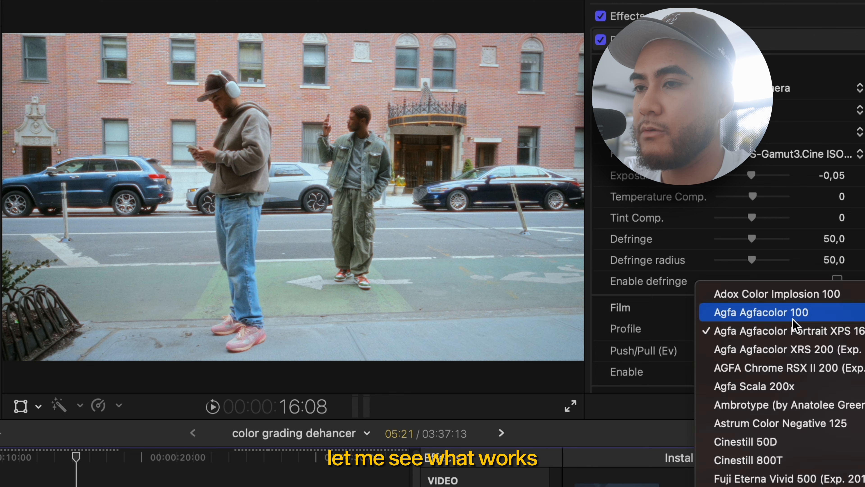
pyautogui.click(784, 458)
pyautogui.click(784, 328)
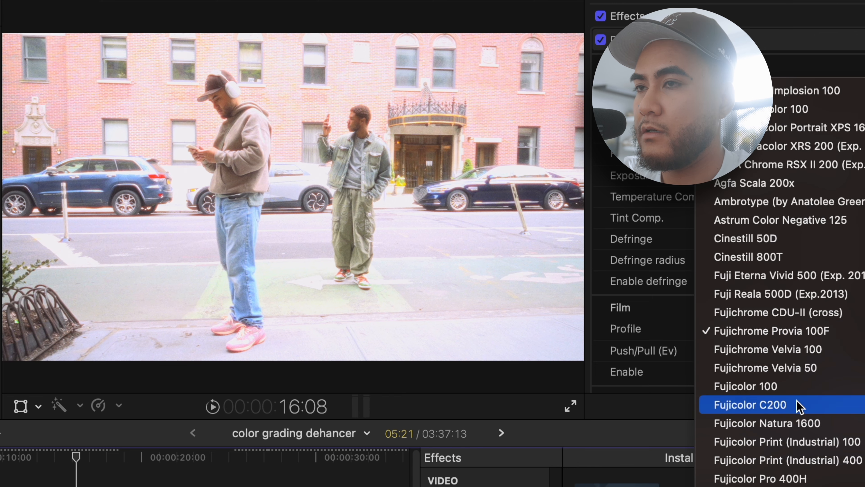
pyautogui.scroll(-5, 797, 404)
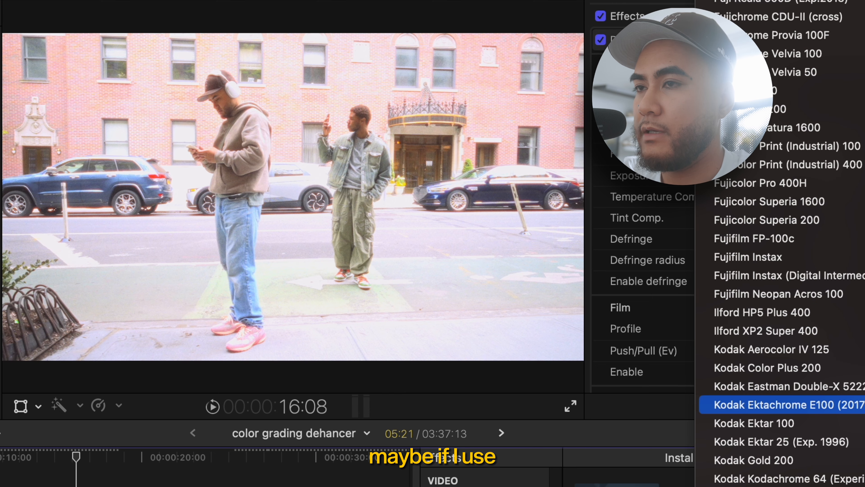
pyautogui.click(783, 349)
# - Set the film profile to Kodak Gold 200 on the adjustment layer above clip dm0313
pyautogui.click(783, 330)
pyautogui.scroll(-3, 786, 361)
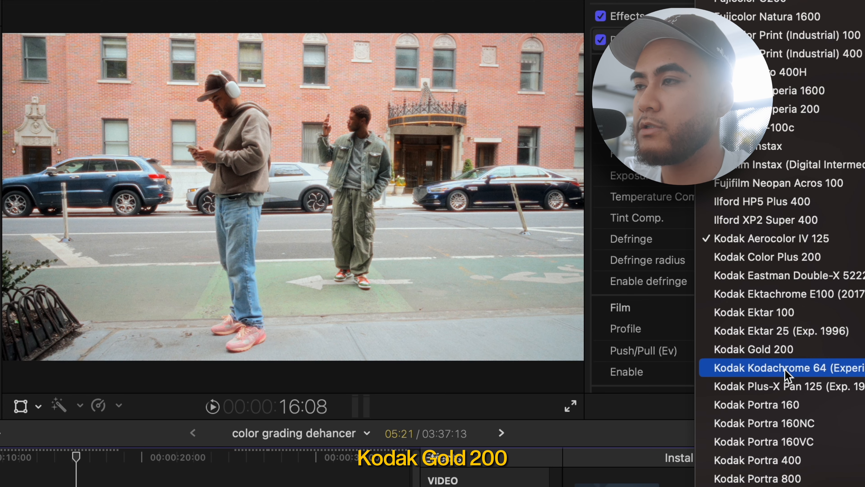
pyautogui.click(788, 350)
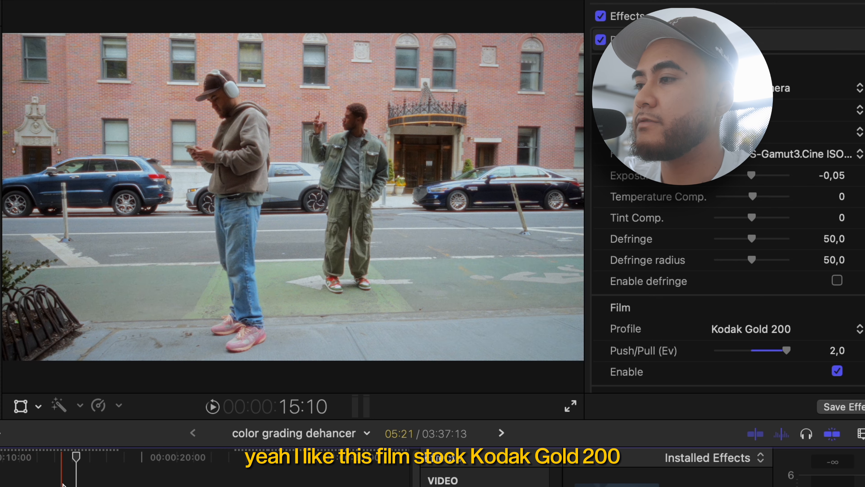
# - Try Push/Pull (Ev) at -2,0 on the street clip's Kodak Gold 200 profile, and return it to 2,0
pyautogui.moveTo(61, 457)
pyautogui.mouseDown()
pyautogui.moveTo(83, 457)
pyautogui.moveTo(57, 457)
pyautogui.mouseUp()
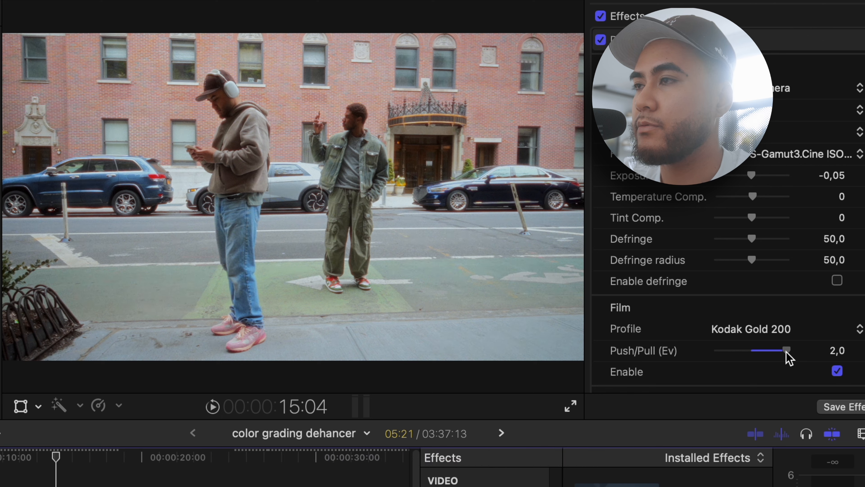
pyautogui.moveTo(722, 348); pyautogui.dragTo(653, 348)
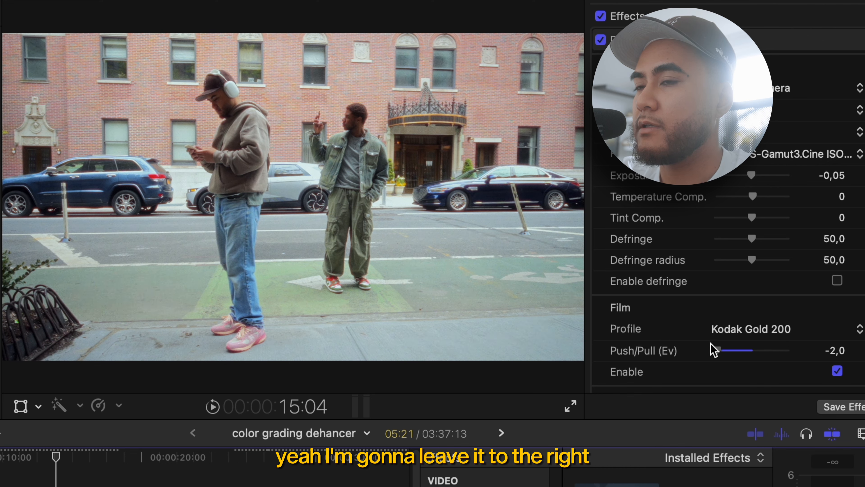
pyautogui.moveTo(711, 344); pyautogui.dragTo(862, 356)
pyautogui.moveTo(744, 352); pyautogui.dragTo(826, 353)
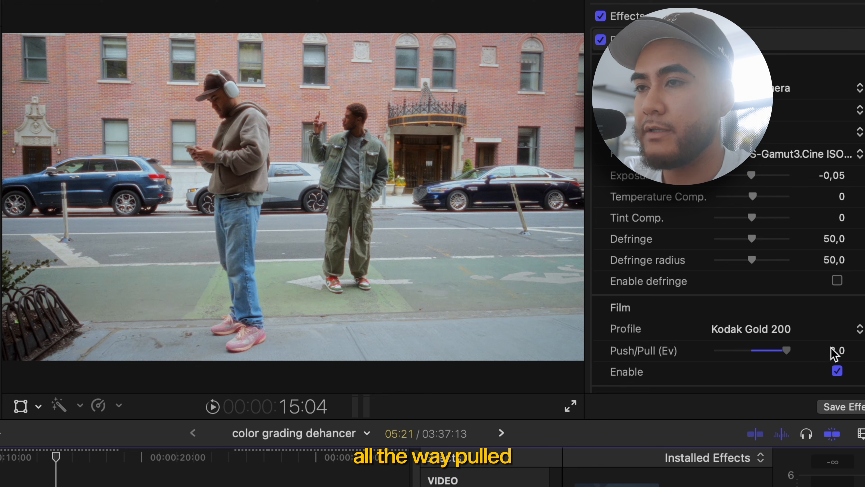
# - Set the Expand Black point to 10 on the adjustment layer above clip dm0313 for more contrast
pyautogui.scroll(-5, 829, 319)
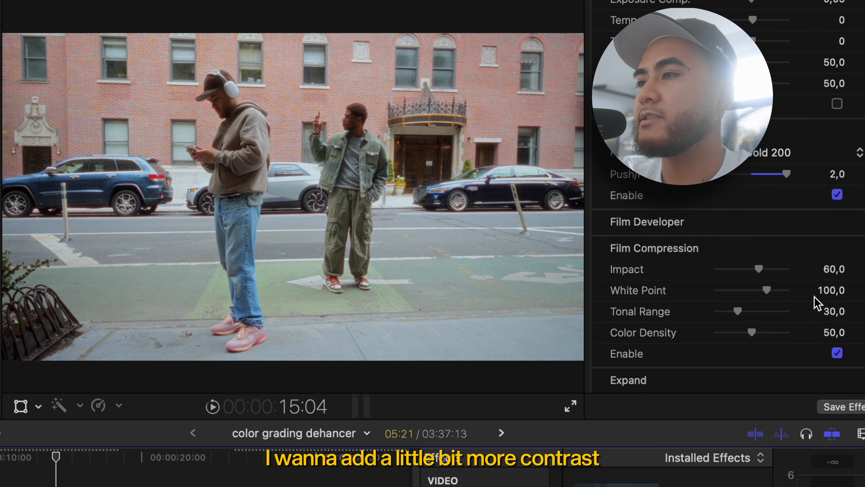
pyautogui.scroll(-1, 817, 296)
pyautogui.scroll(-2, 729, 272)
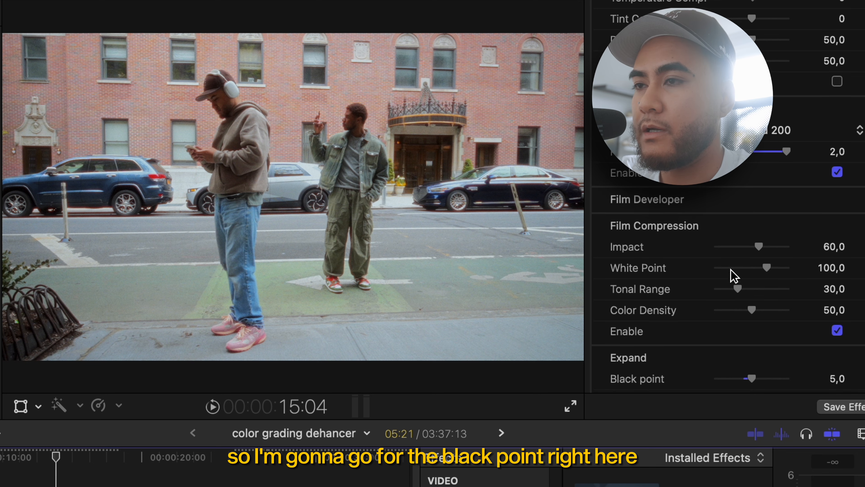
pyautogui.scroll(-4, 730, 278)
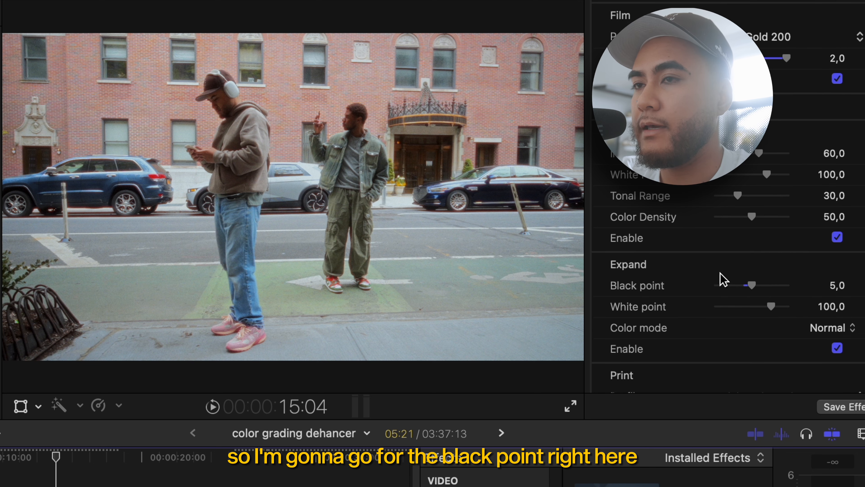
pyautogui.scroll(-1, 851, 267)
pyautogui.click(838, 262)
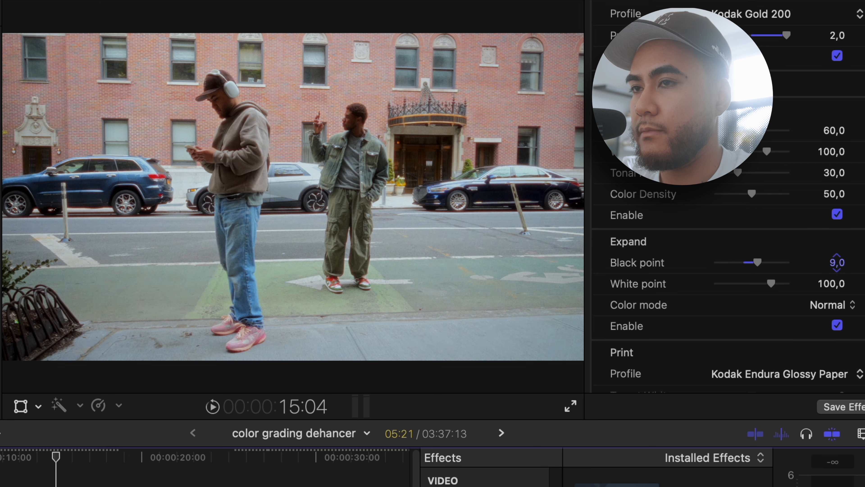
pyautogui.moveTo(837, 262); pyautogui.dragTo(838, 261)
pyautogui.click(835, 264)
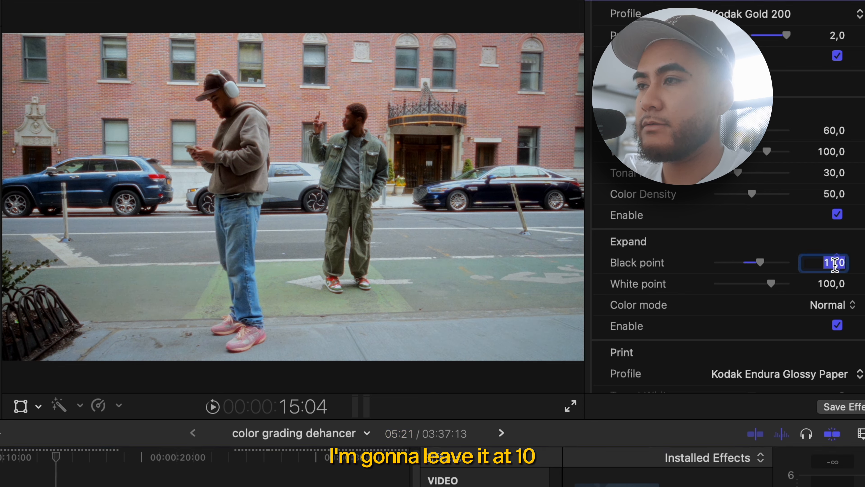
pyautogui.write('10')
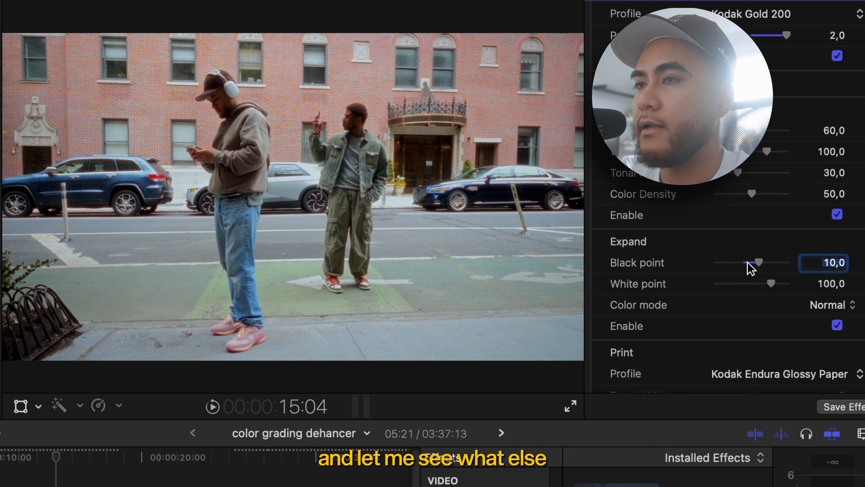
# - Raise the Halation Local diffusion to 40,0 on the adjustment layer above clip dm0313
pyautogui.scroll(3, 759, 243)
pyautogui.scroll(-8, 759, 242)
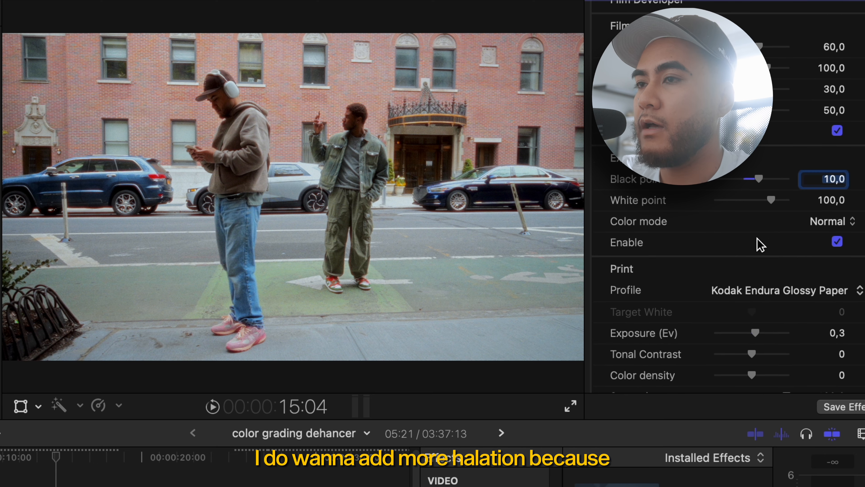
pyautogui.scroll(-5, 759, 244)
pyautogui.scroll(-5, 731, 253)
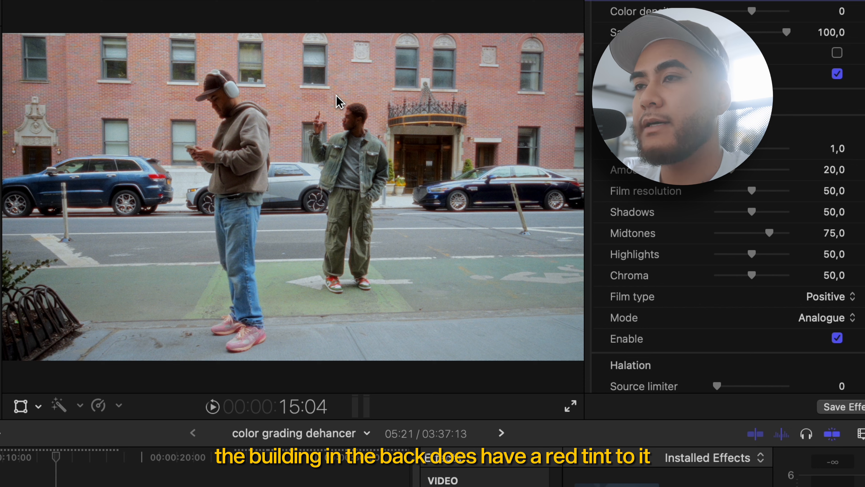
pyautogui.scroll(-5, 707, 250)
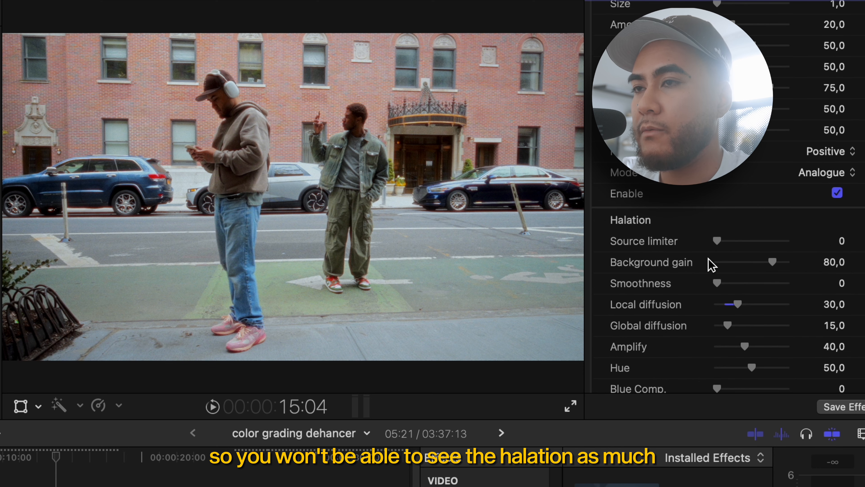
pyautogui.scroll(-2, 709, 264)
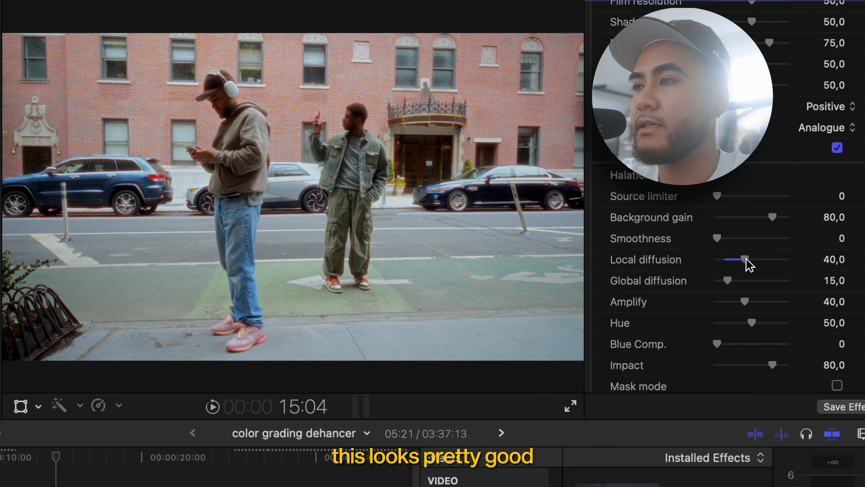
pyautogui.scroll(-2, 821, 303)
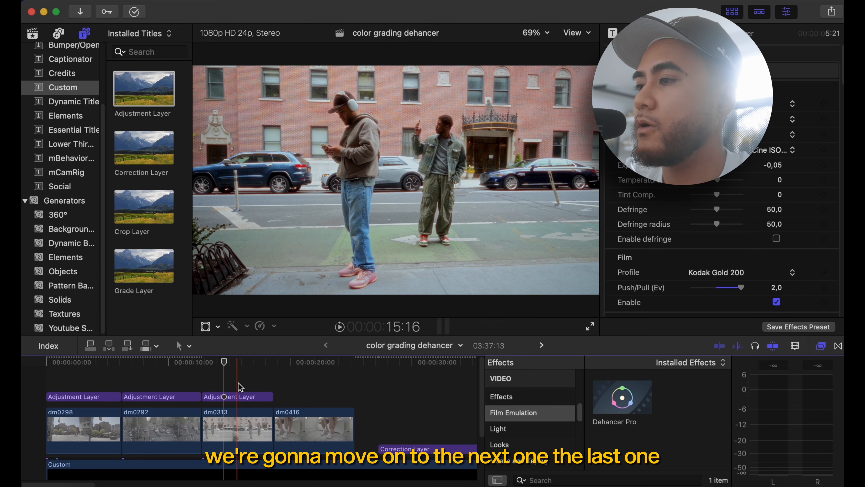
# - Copy the adjustment layer from above clip dm0313 to above clip dm0416 and trim it to that clip's length
pyautogui.click(245, 386)
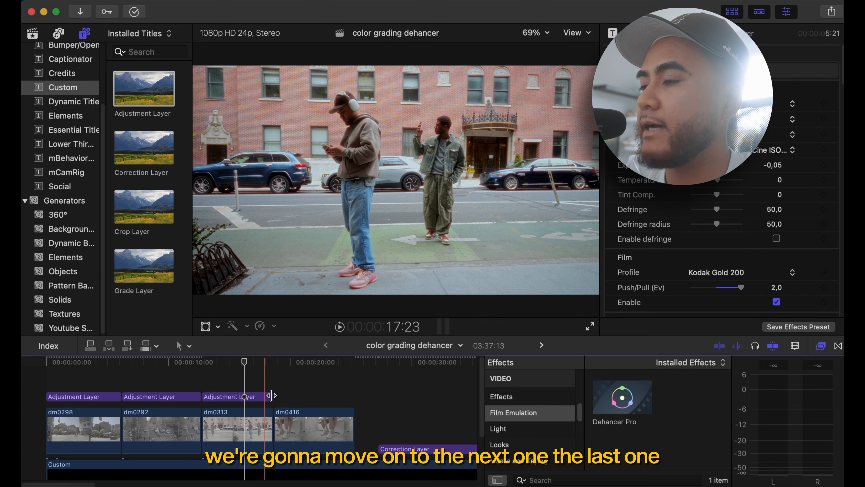
pyautogui.click(271, 396)
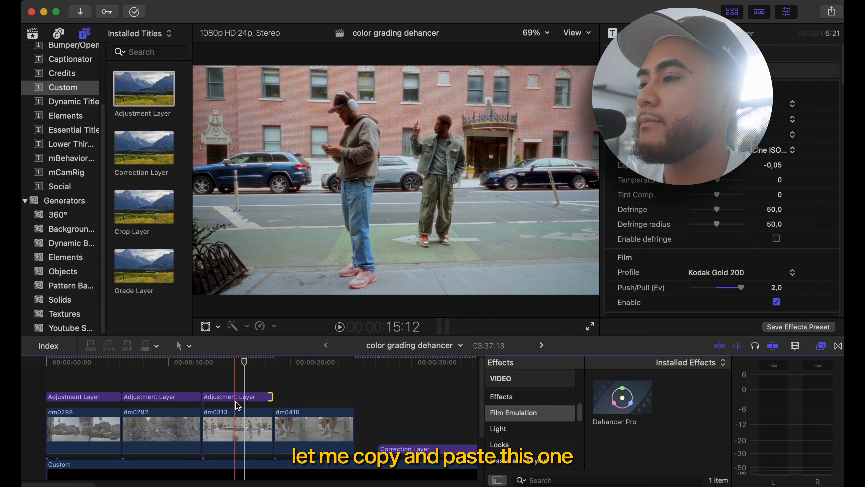
pyautogui.moveTo(237, 404); pyautogui.dragTo(356, 395)
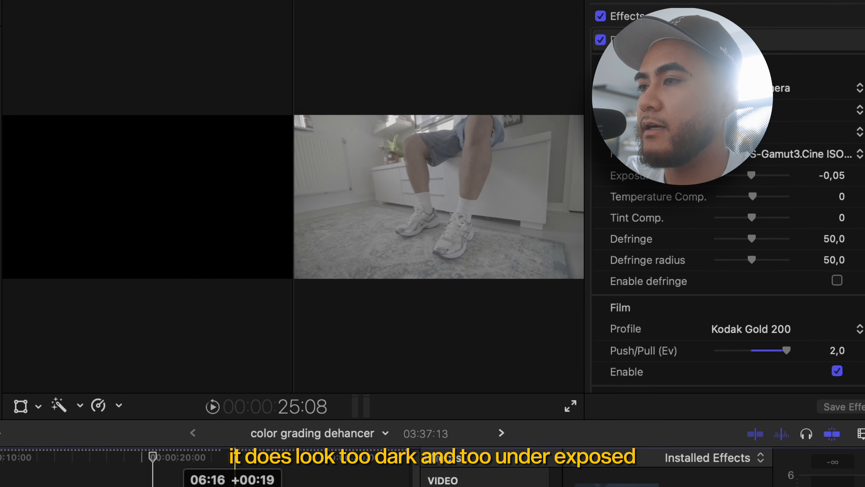
# - Set Exposure Comp. to 0 on the adjustment layer above clip dm0416 and review the shoe-tying shot at another frame
pyautogui.click(178, 475)
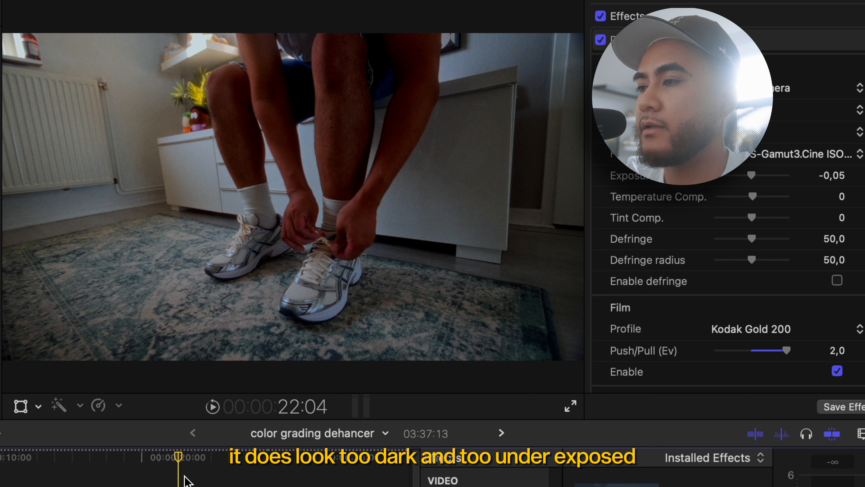
pyautogui.click(178, 484)
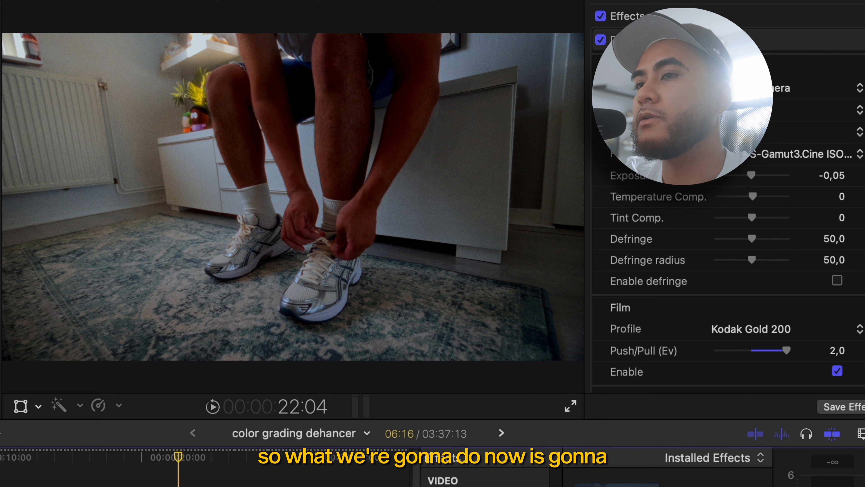
pyautogui.click(837, 180)
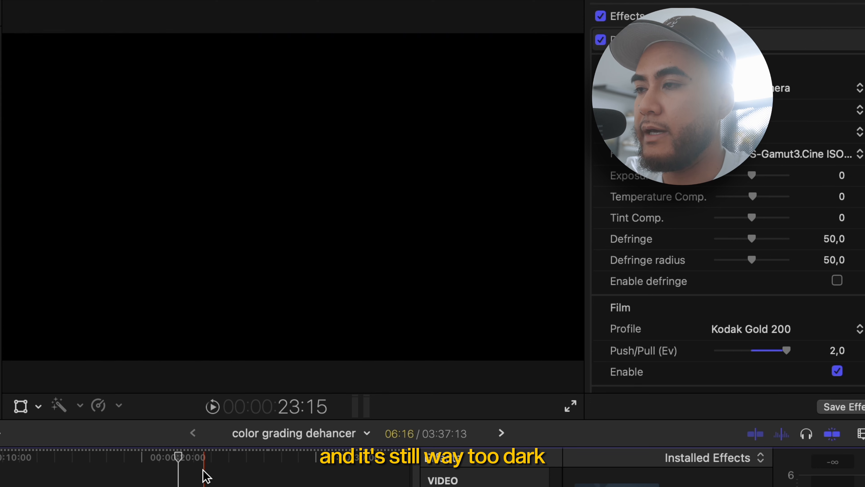
pyautogui.click(190, 484)
pyautogui.click(189, 485)
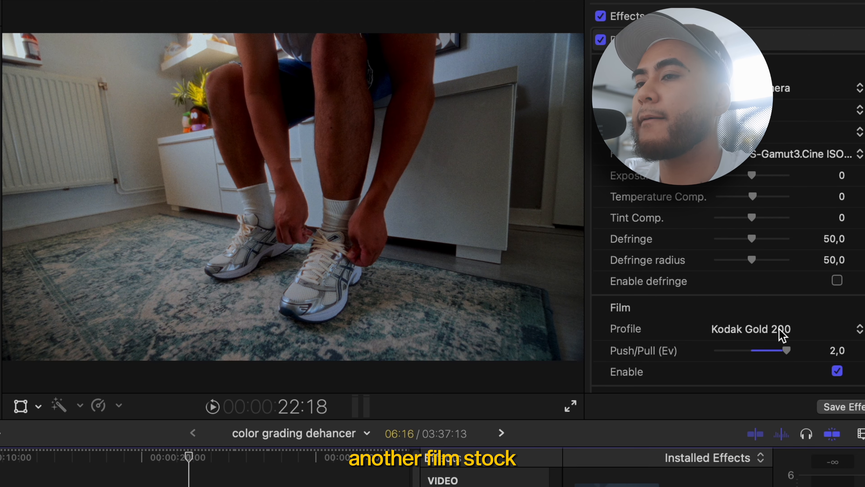
# - Try the Kodak Vision3 200T and 250D film profiles on clip dm0416's adjustment layer, and settle on Kodak Vision3 50D
pyautogui.click(782, 328)
pyautogui.scroll(-5, 791, 396)
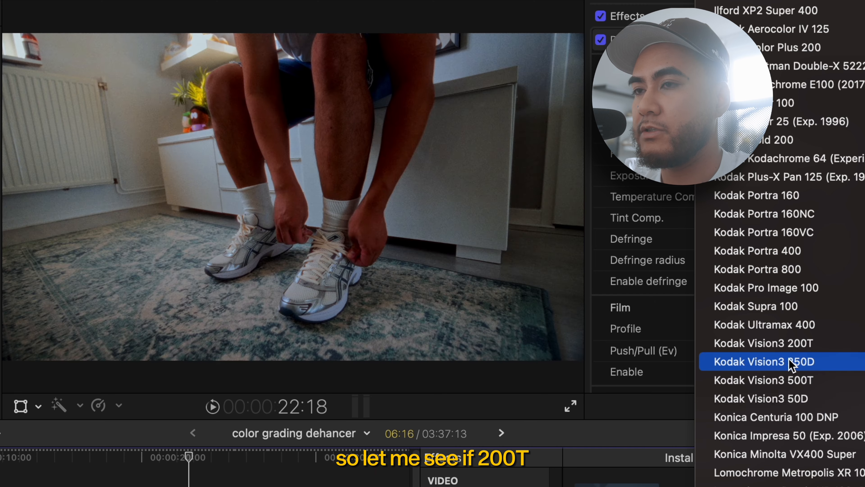
pyautogui.click(790, 348)
pyautogui.click(793, 334)
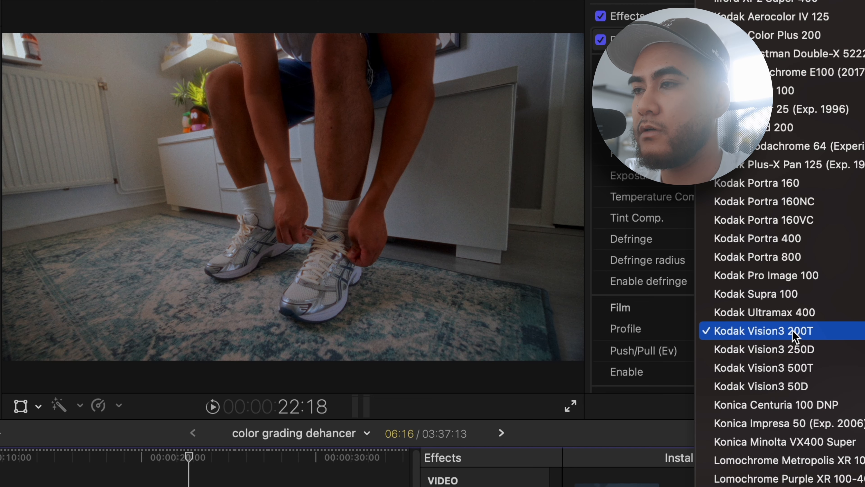
pyautogui.click(796, 349)
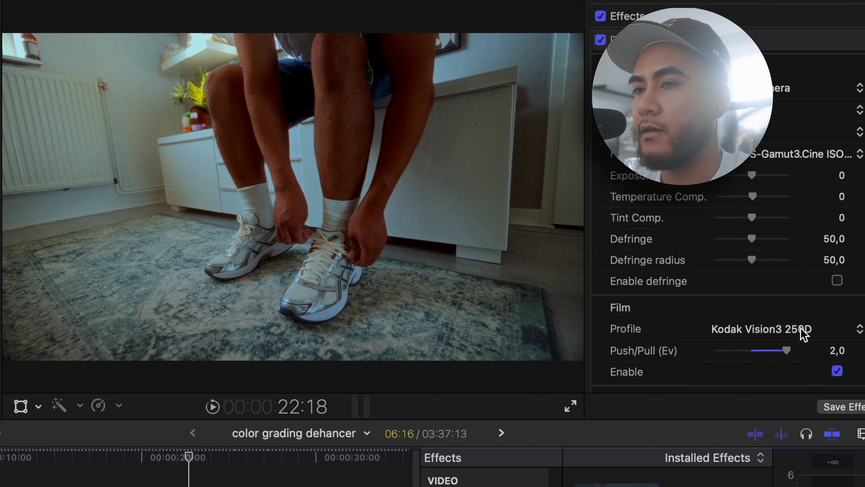
pyautogui.click(804, 333)
pyautogui.click(808, 367)
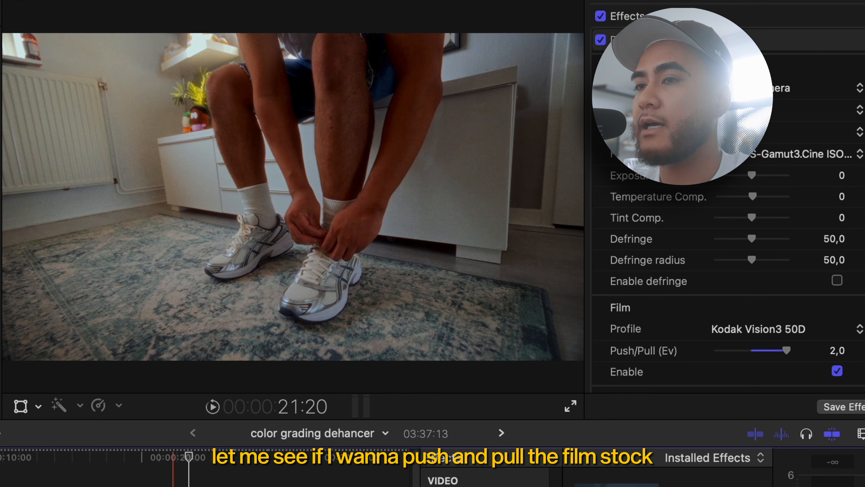
# - Lower Push/Pull (Ev) to 0,19 on the adjustment layer above clip dm0416 and check the shoe-tying frame
pyautogui.moveTo(787, 352); pyautogui.dragTo(757, 355)
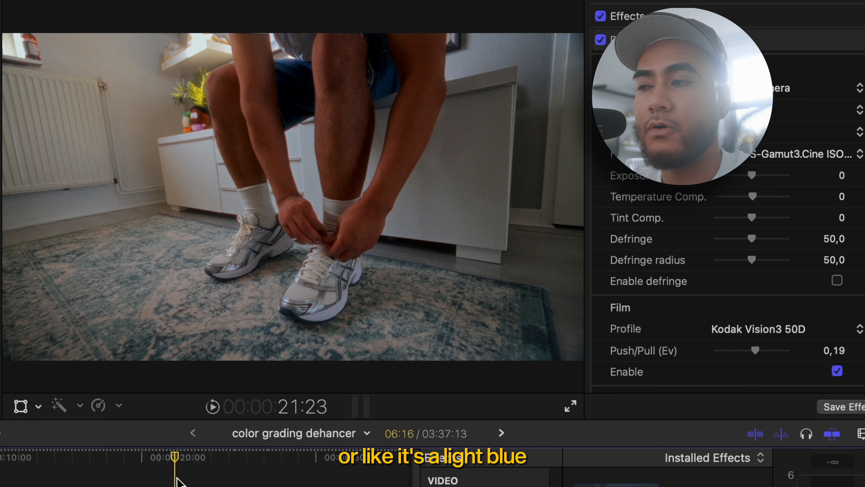
pyautogui.click(176, 477)
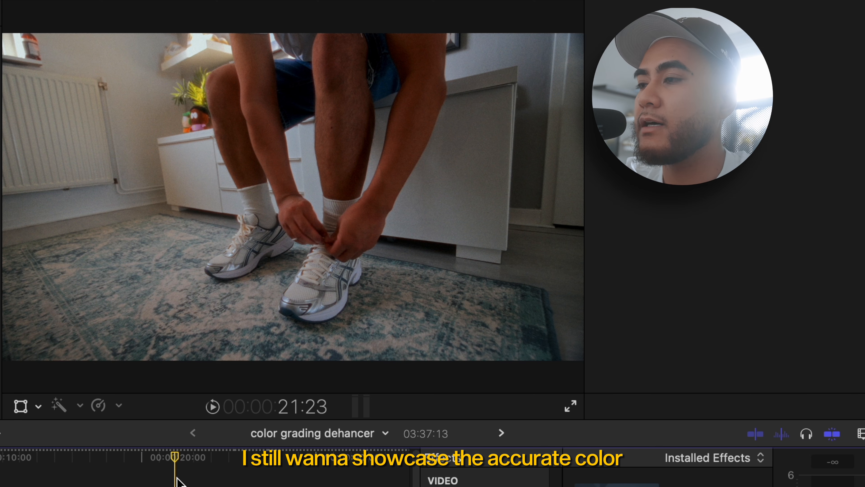
pyautogui.click(175, 484)
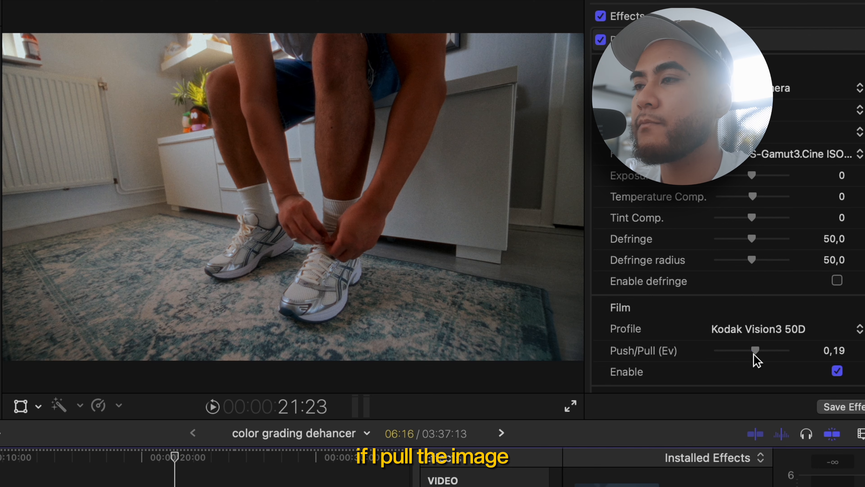
# - Try Push/Pull (Ev) at 2,0 on the adjustment layer above clip dm0416, and settle on -2,0
pyautogui.moveTo(754, 354); pyautogui.dragTo(804, 345)
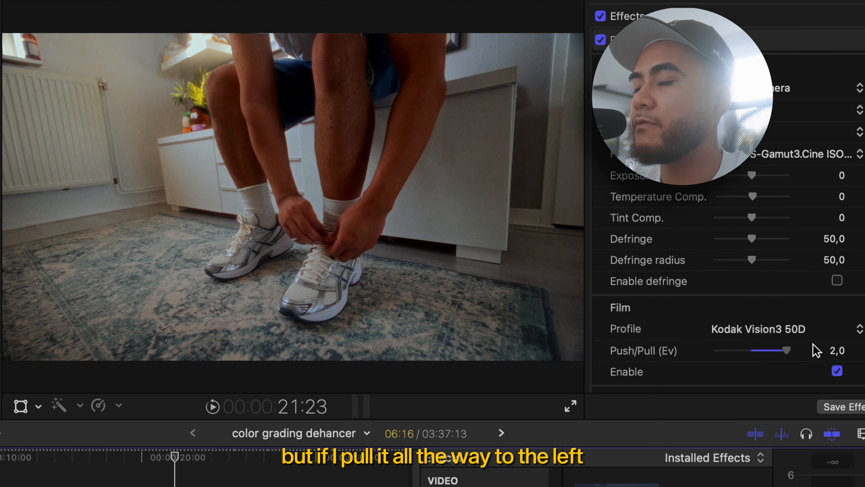
pyautogui.moveTo(799, 351); pyautogui.dragTo(685, 355)
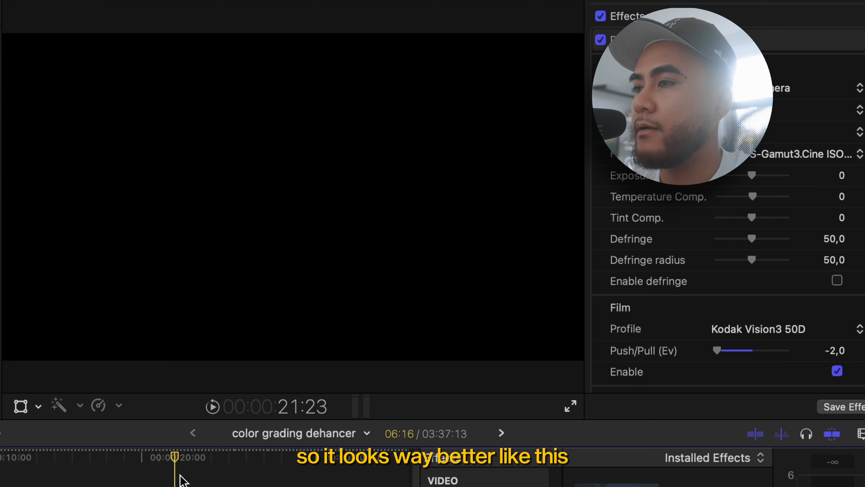
pyautogui.click(181, 481)
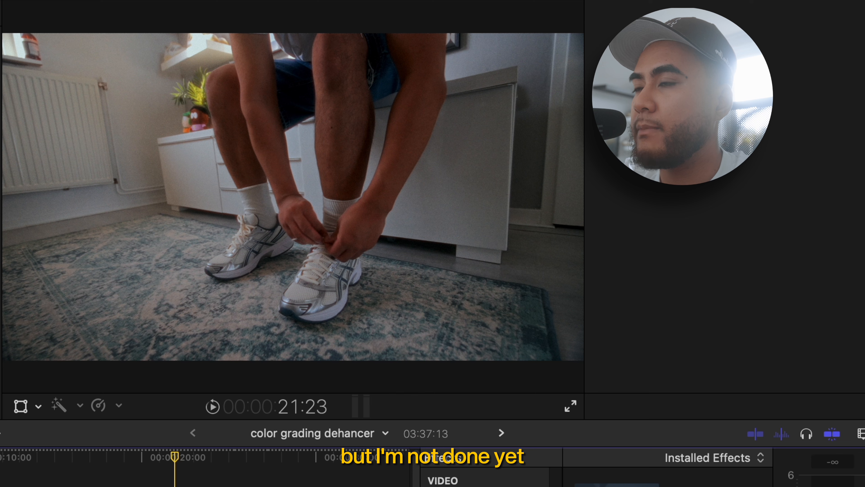
pyautogui.click(174, 484)
# - Raise the Expand Black point to 12,0 on the shoe-tying clip's adjustment layer to add contrast
pyautogui.scroll(-4, 753, 319)
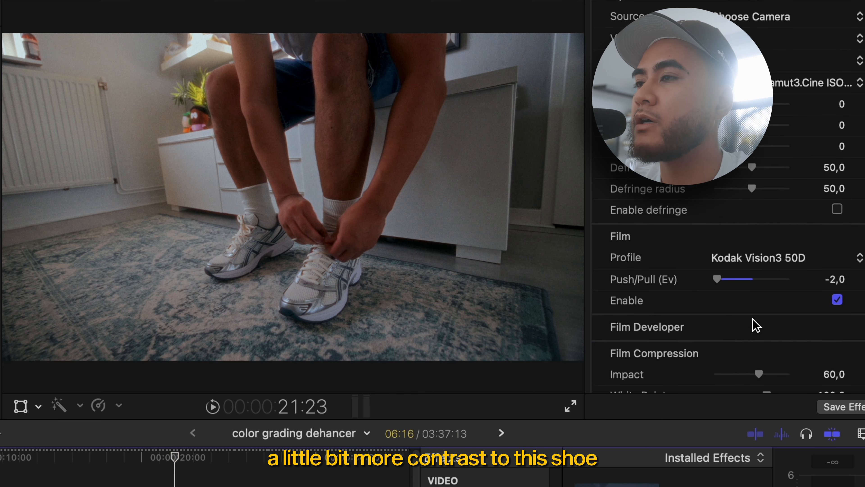
pyautogui.scroll(-2, 753, 329)
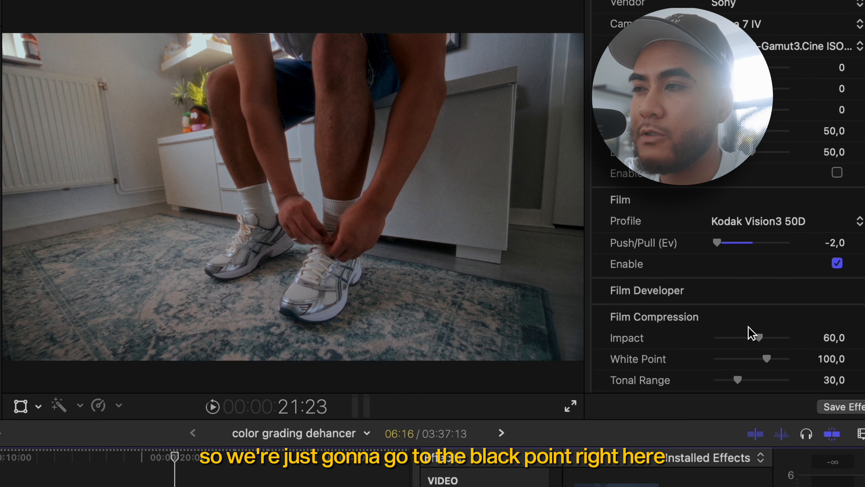
pyautogui.scroll(-2, 746, 329)
pyautogui.scroll(-6, 746, 329)
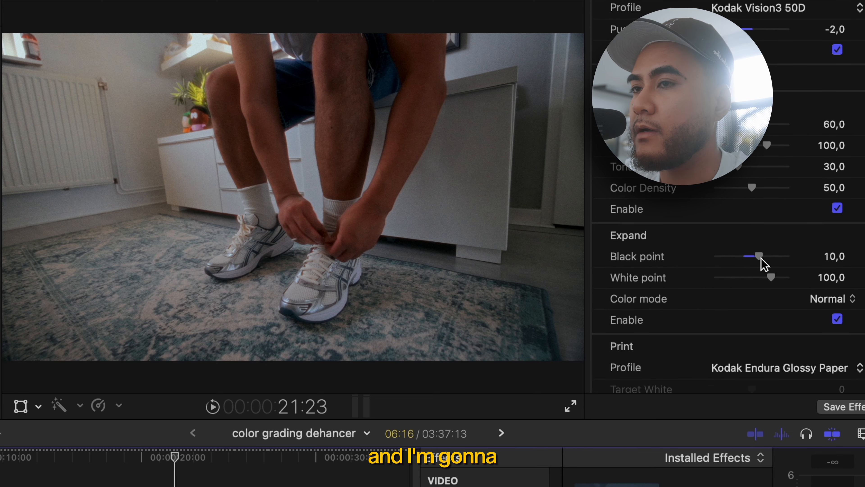
pyautogui.moveTo(761, 258); pyautogui.dragTo(767, 264)
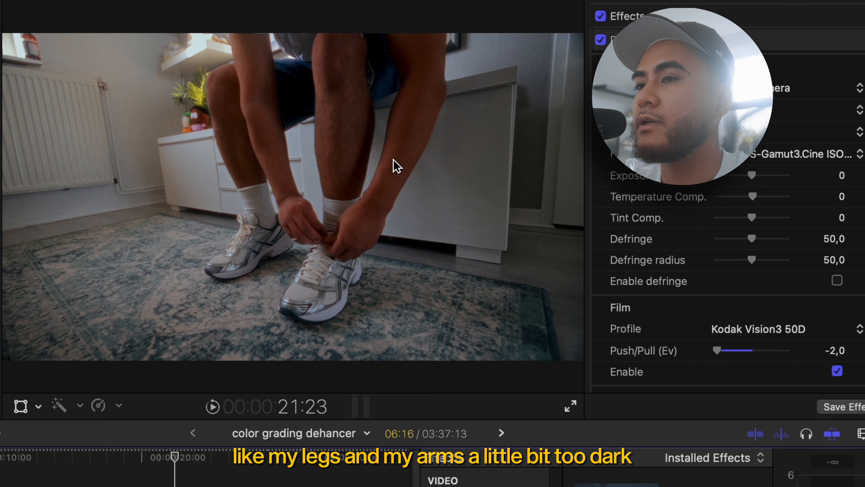
# - Lower the Expand White point to 95,0 on the same adjustment layer to brighten the legs and arms
pyautogui.scroll(-10, 737, 231)
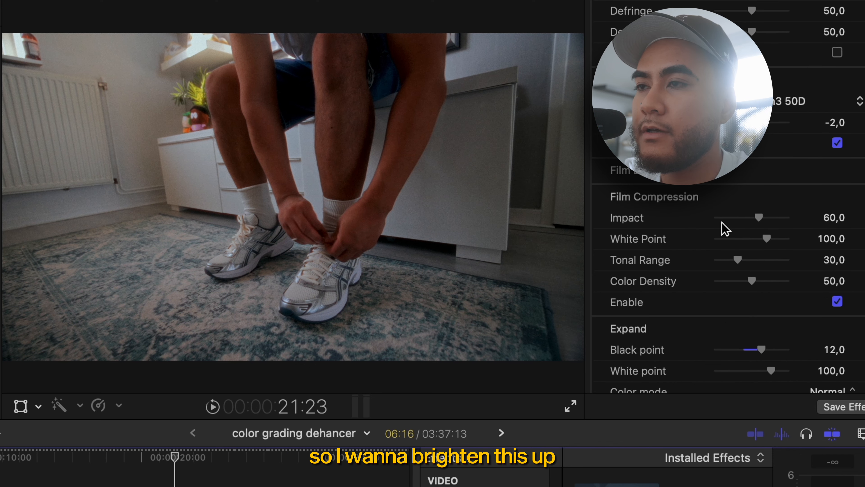
pyautogui.scroll(-2, 713, 227)
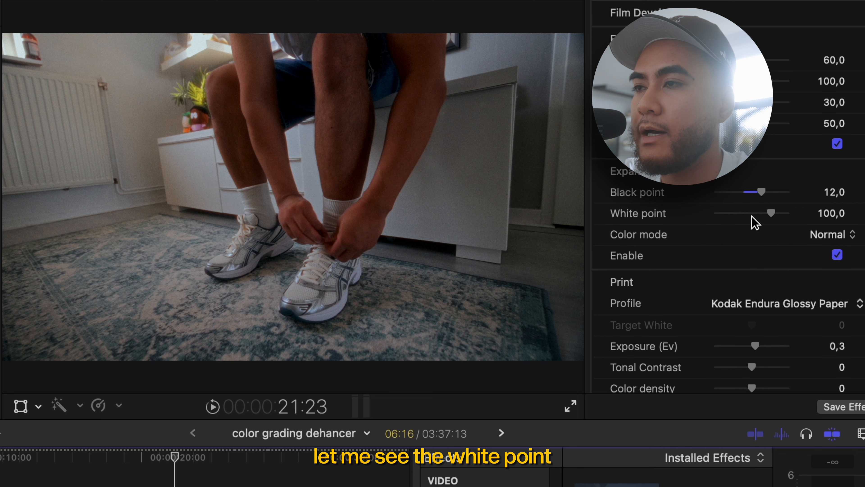
pyautogui.moveTo(769, 215); pyautogui.dragTo(766, 214)
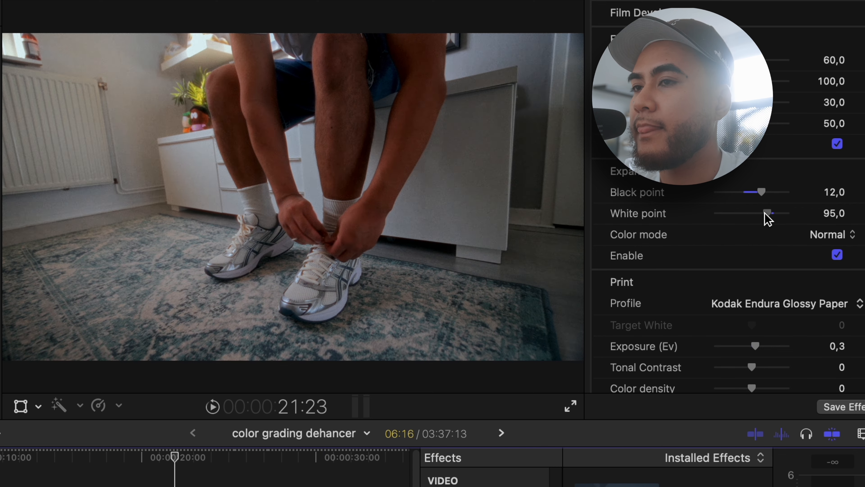
# - Raise the Print Exposure (Ev) to 0,77 on the shoe-tying clip's adjustment layer
pyautogui.scroll(-3, 687, 296)
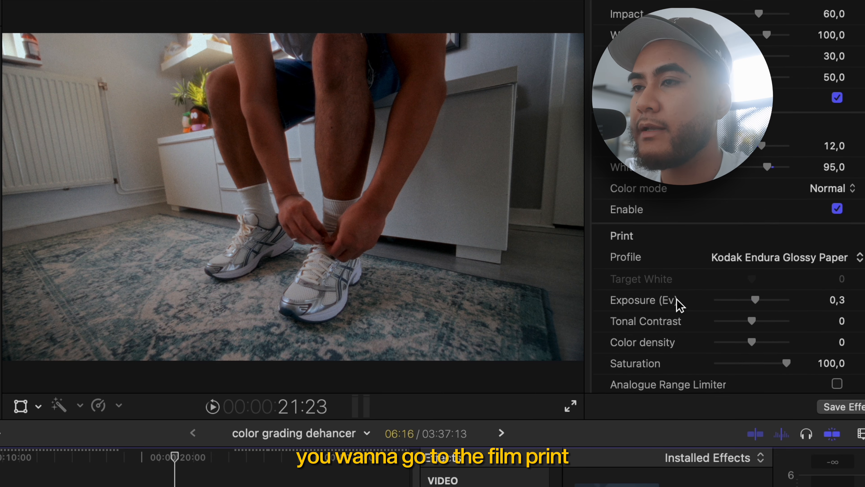
pyautogui.scroll(-2, 683, 304)
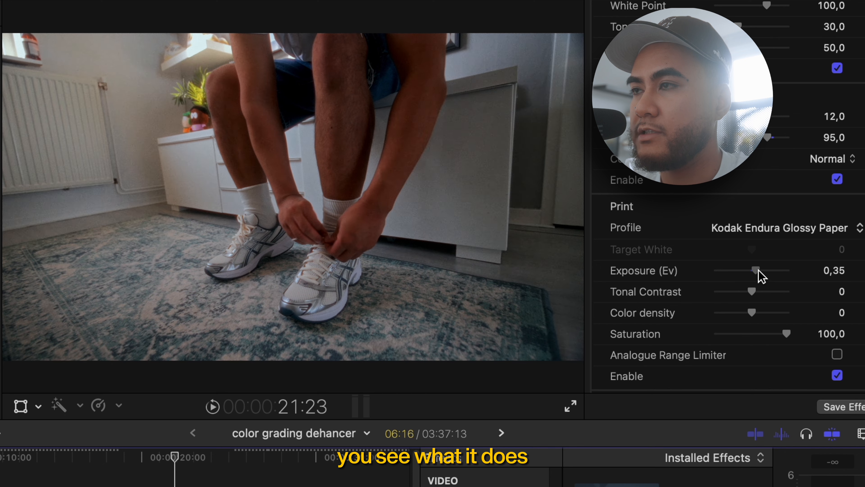
pyautogui.moveTo(762, 270); pyautogui.dragTo(767, 270)
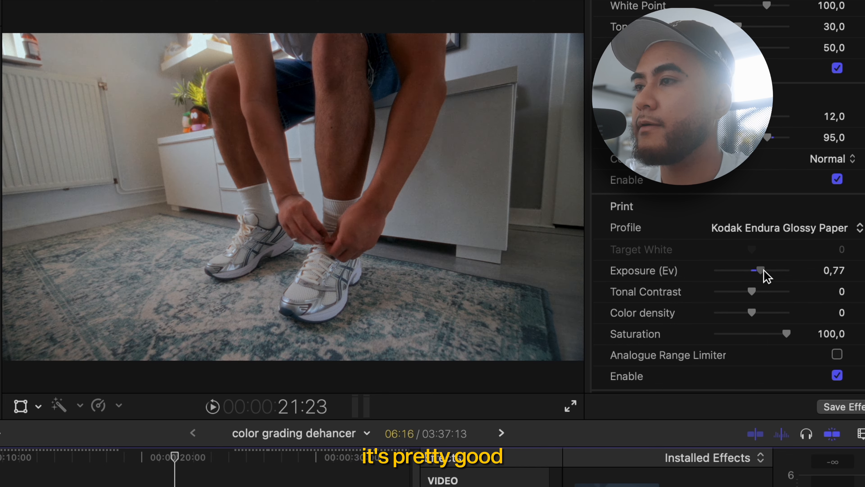
# - Look through the Print, Film Grain, Halation, Expand and Film Compression settings for further adjustments to the shoe-tying shot
pyautogui.scroll(-3, 691, 361)
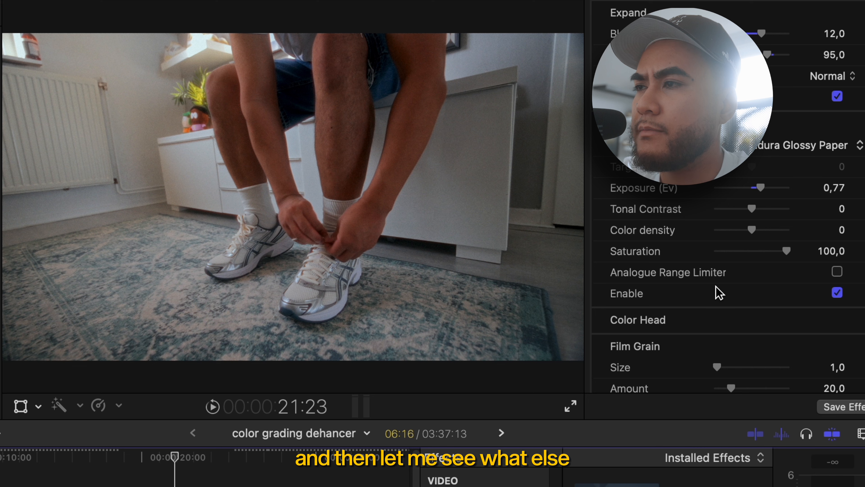
pyautogui.scroll(-2, 717, 264)
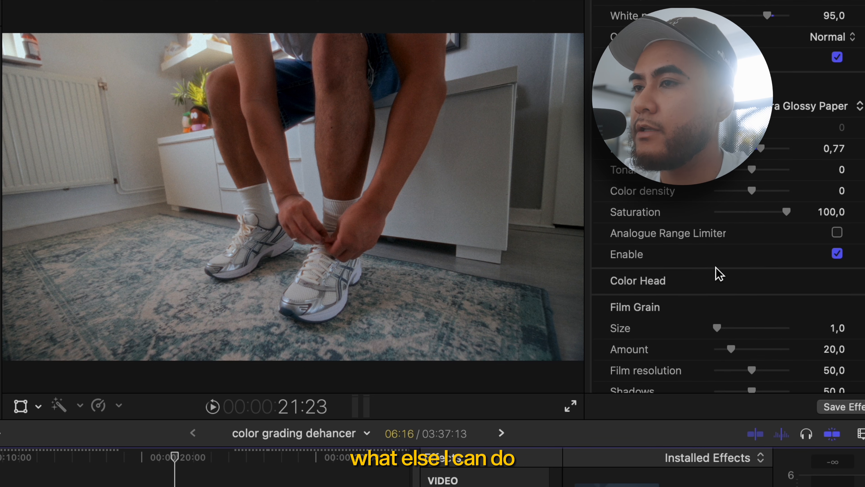
pyautogui.scroll(-10, 717, 276)
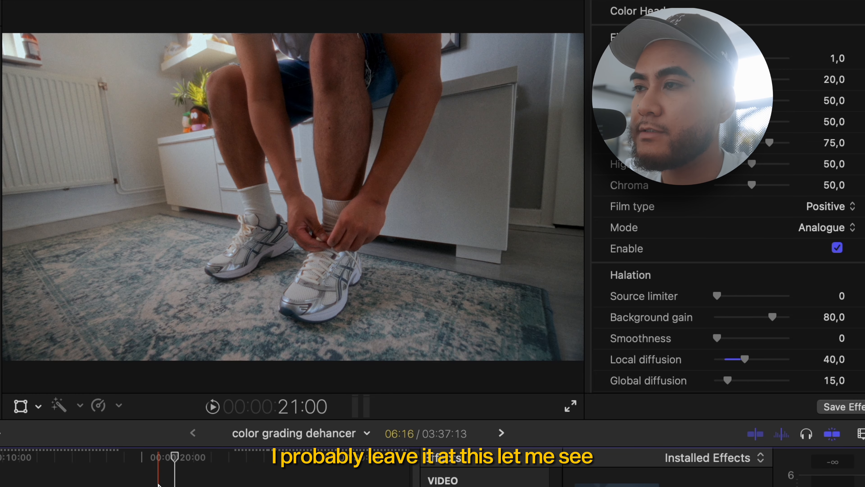
pyautogui.scroll(7, 754, 275)
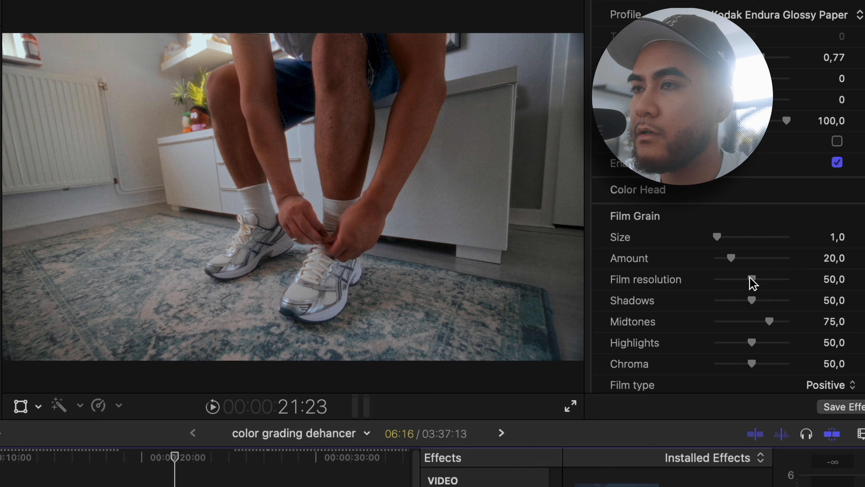
pyautogui.scroll(-3, 752, 283)
pyautogui.scroll(10, 716, 238)
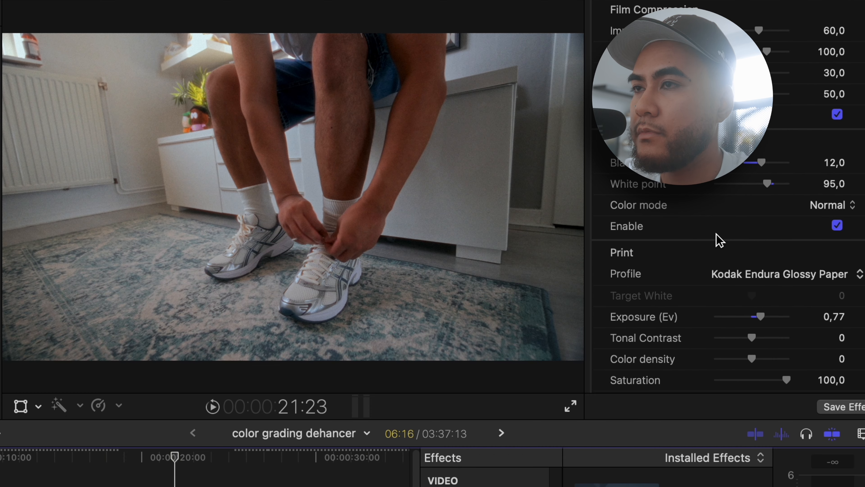
pyautogui.scroll(1, 719, 243)
pyautogui.scroll(3, 719, 242)
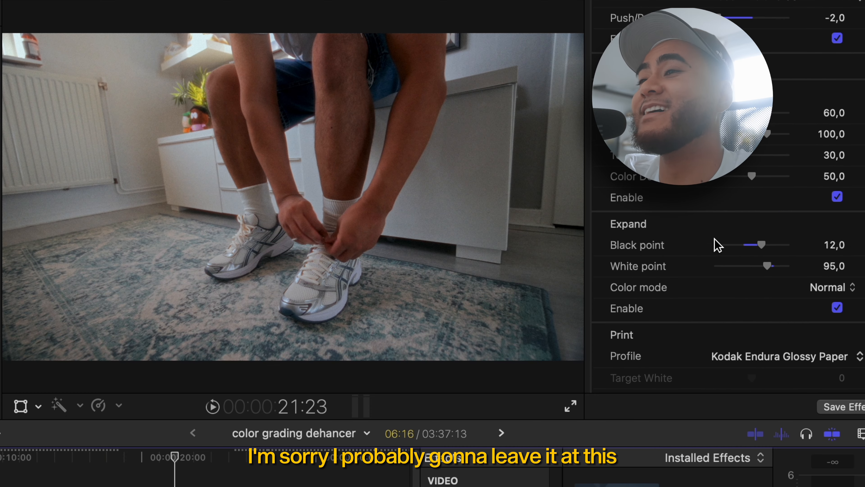
pyautogui.scroll(2, 729, 232)
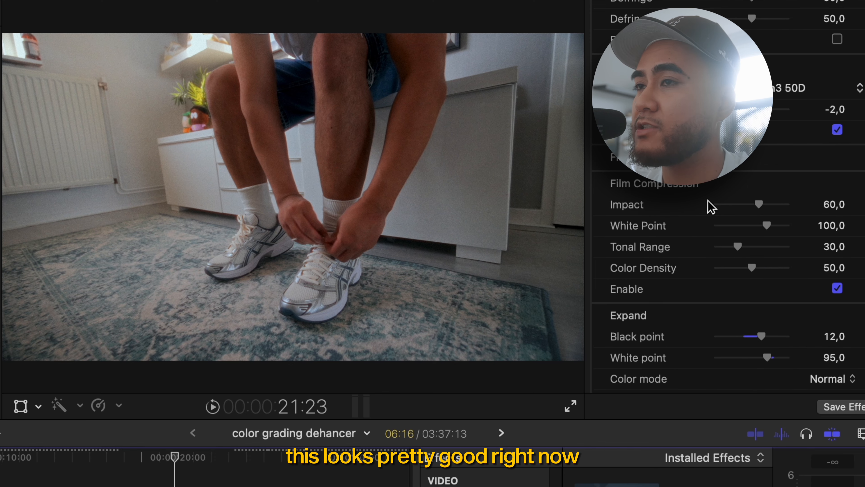
pyautogui.scroll(2, 710, 212)
# - Play back the graded shoe-tying clip from about 18:16 to check the look in motion
pyautogui.click(120, 484)
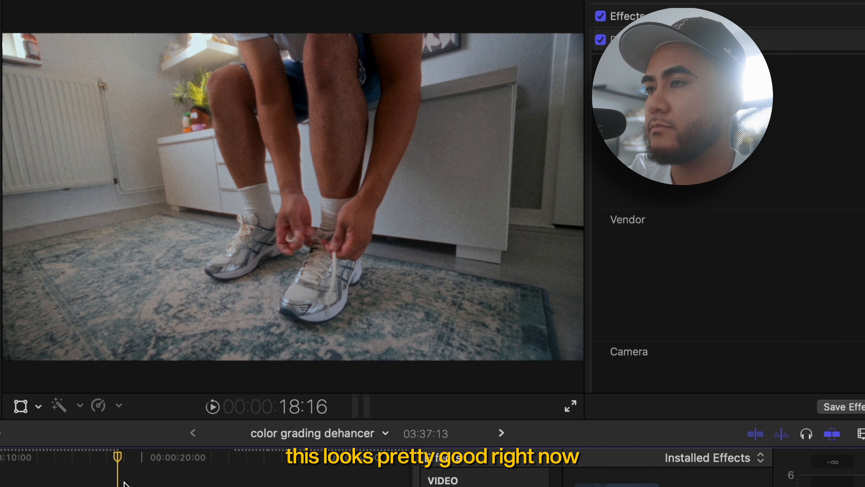
pyautogui.press('space')
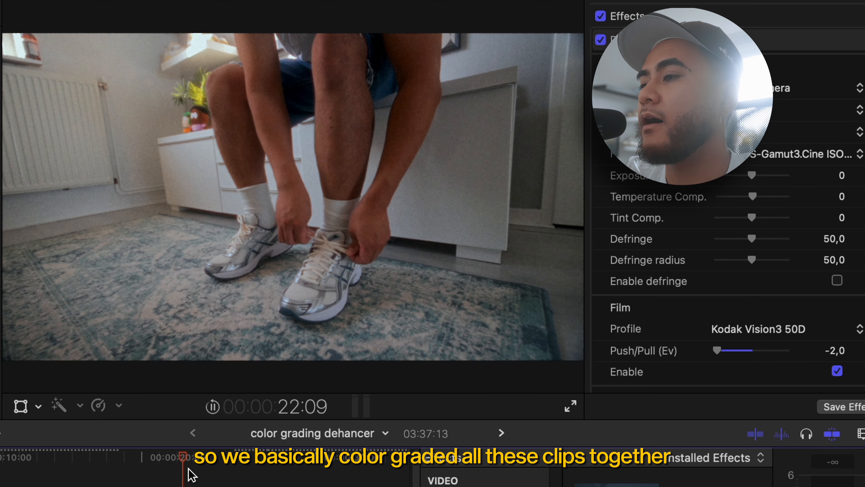
pyautogui.press('space')
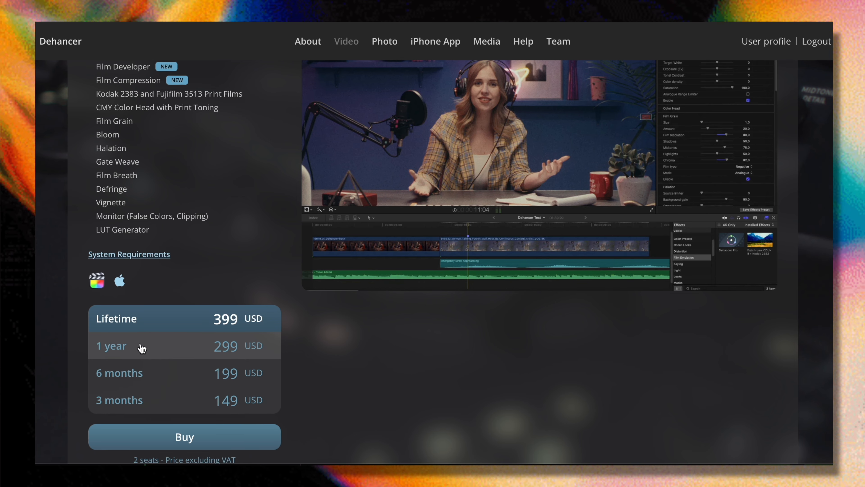
# - On the Dehancer website, review the Final Cut Pro plugin's licence prices and the Lite, Grain and Bloom plugins
pyautogui.scroll(-1, 143, 347)
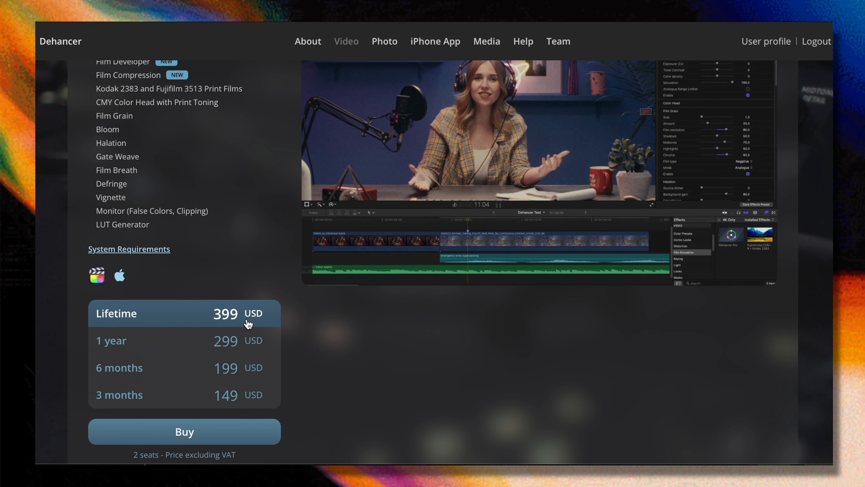
pyautogui.scroll(-5, 245, 322)
pyautogui.scroll(-5, 249, 321)
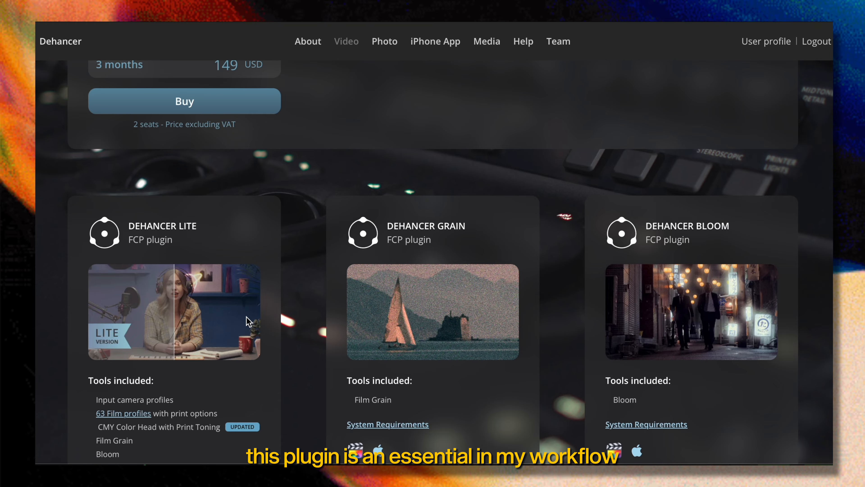
pyautogui.scroll(-5, 248, 322)
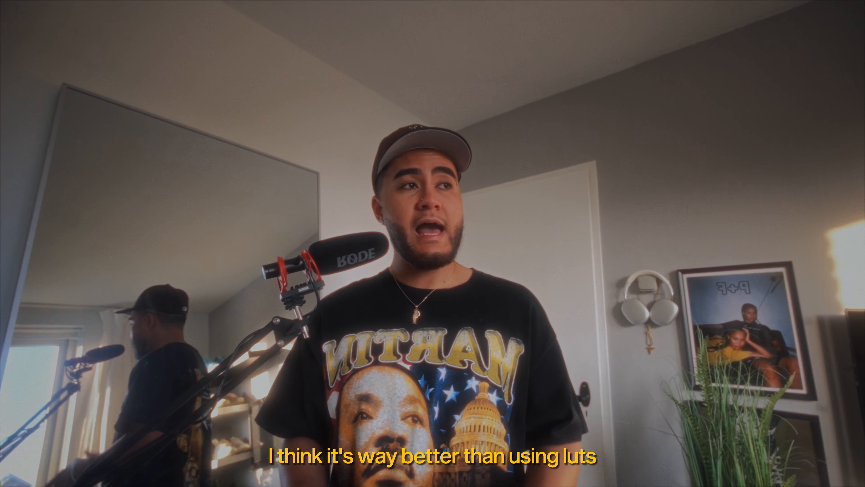